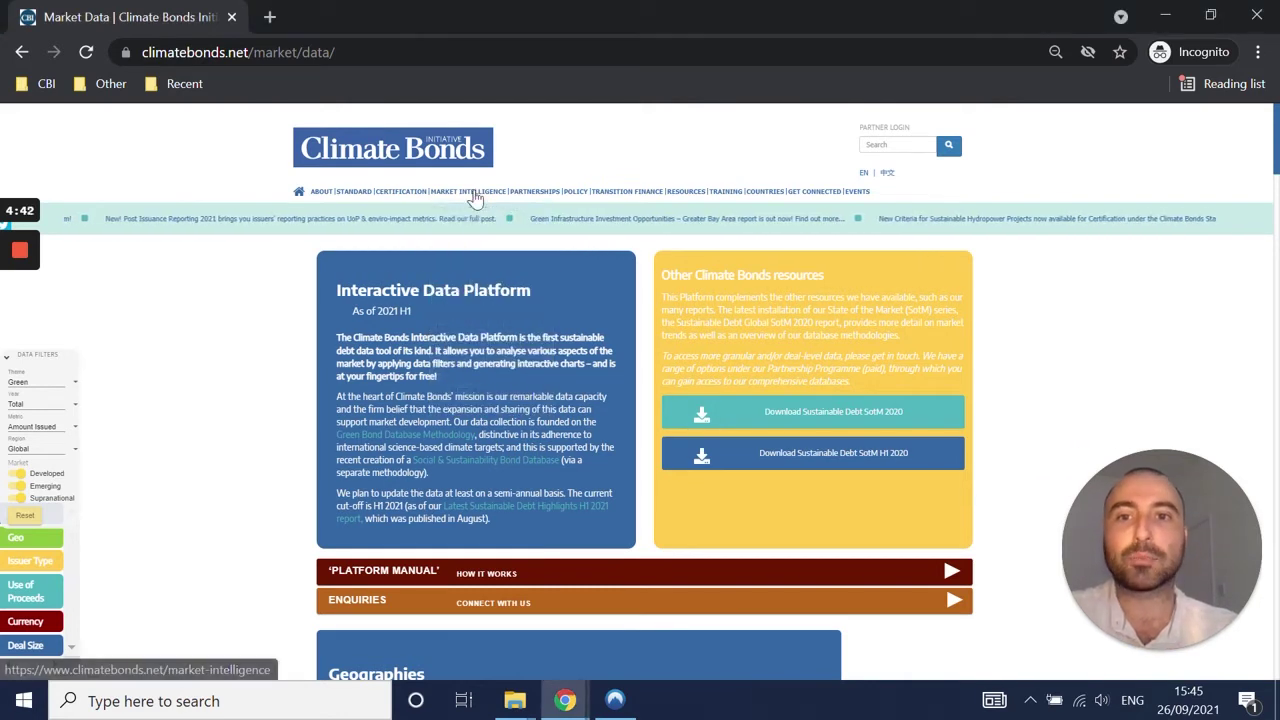
- Scroll down to the Geographies world map showing $1303.3bn of green bonds issued
{"action": "mouse_move", "coordinate": [477, 197]}
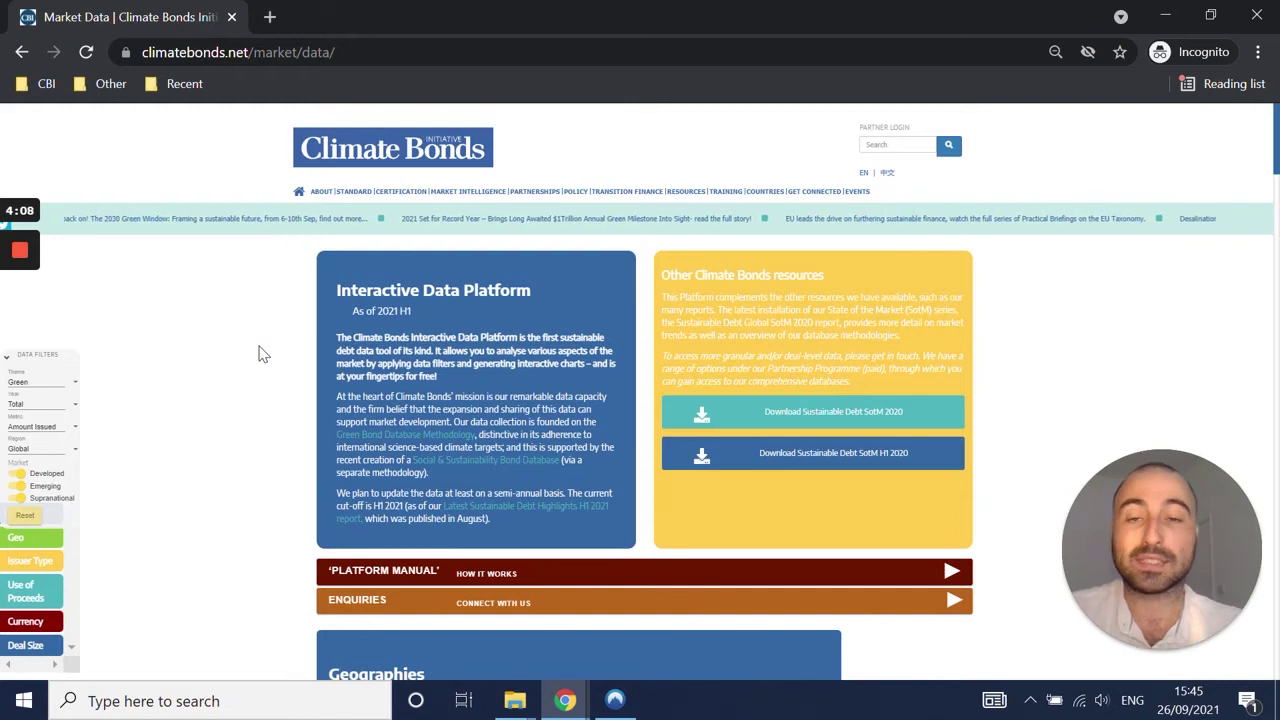
{"action": "scroll", "coordinate": [258, 353], "scroll_direction": "down", "scroll_amount": 1}
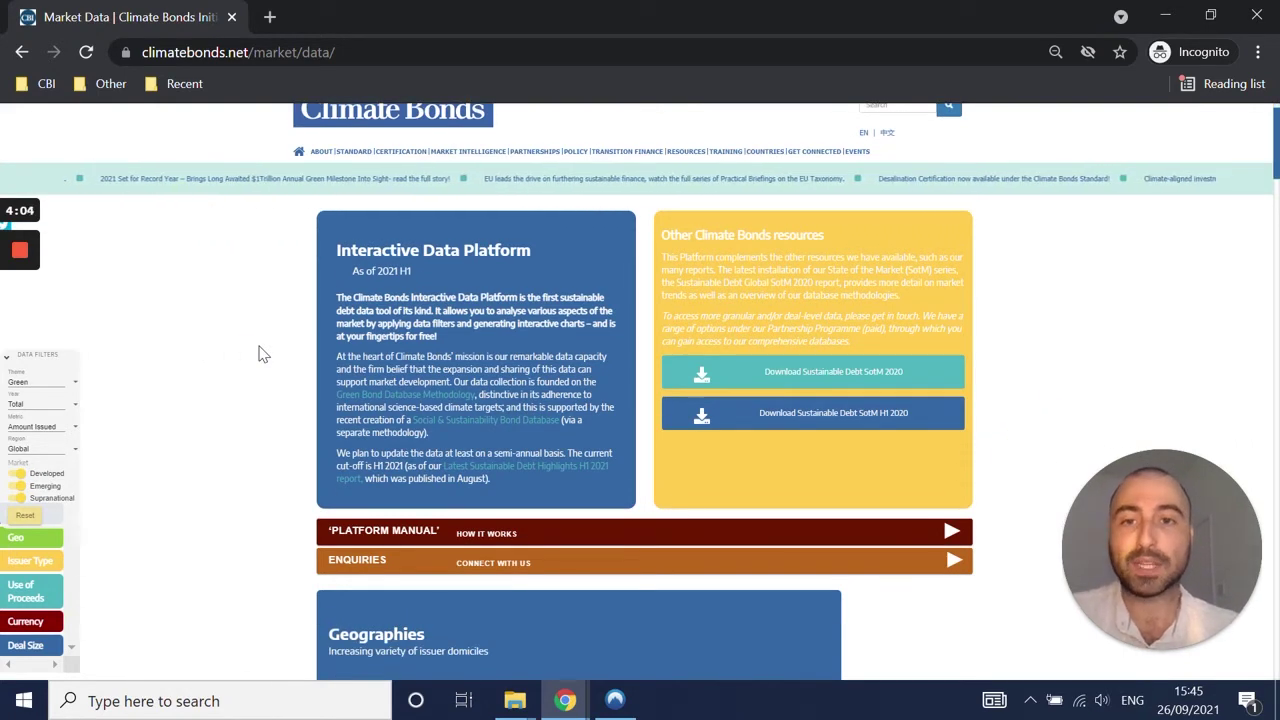
{"action": "scroll", "coordinate": [258, 353], "scroll_direction": "down", "scroll_amount": 3}
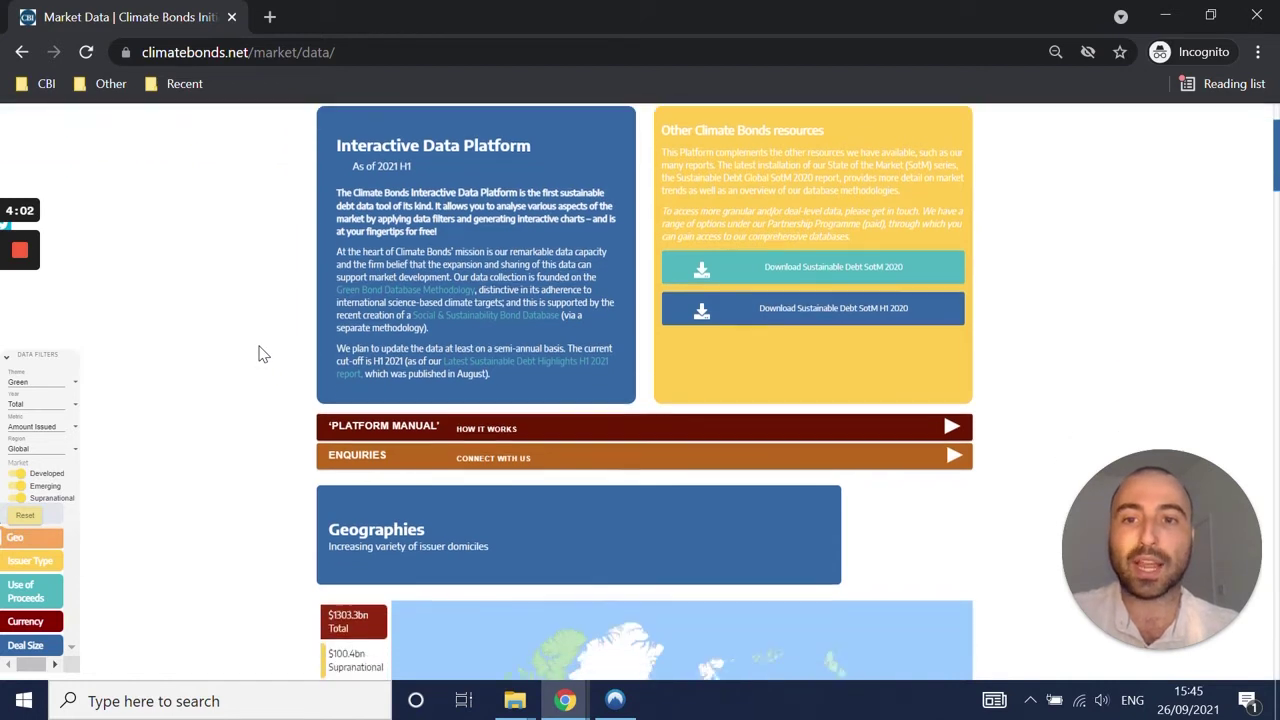
{"action": "scroll", "coordinate": [258, 353], "scroll_direction": "down", "scroll_amount": 9}
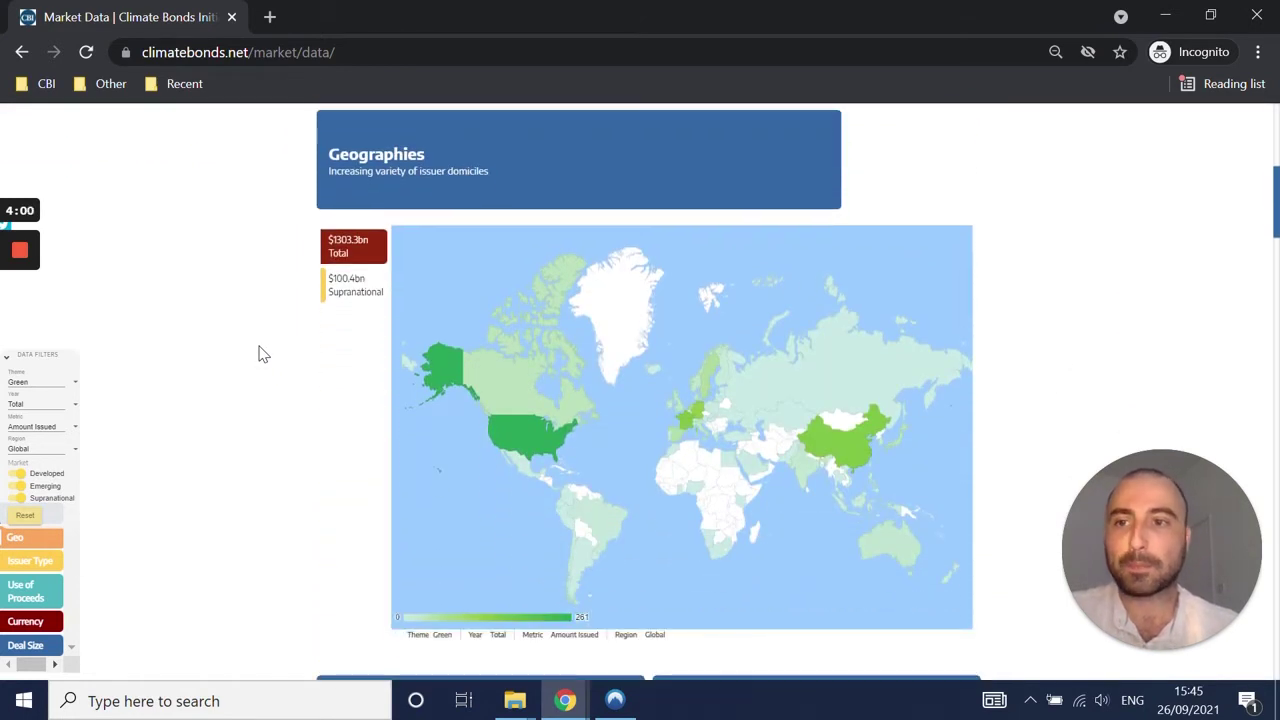
- Open and close the Theme and Year filter dropdowns without changing their values
{"action": "left_click", "coordinate": [46, 386]}
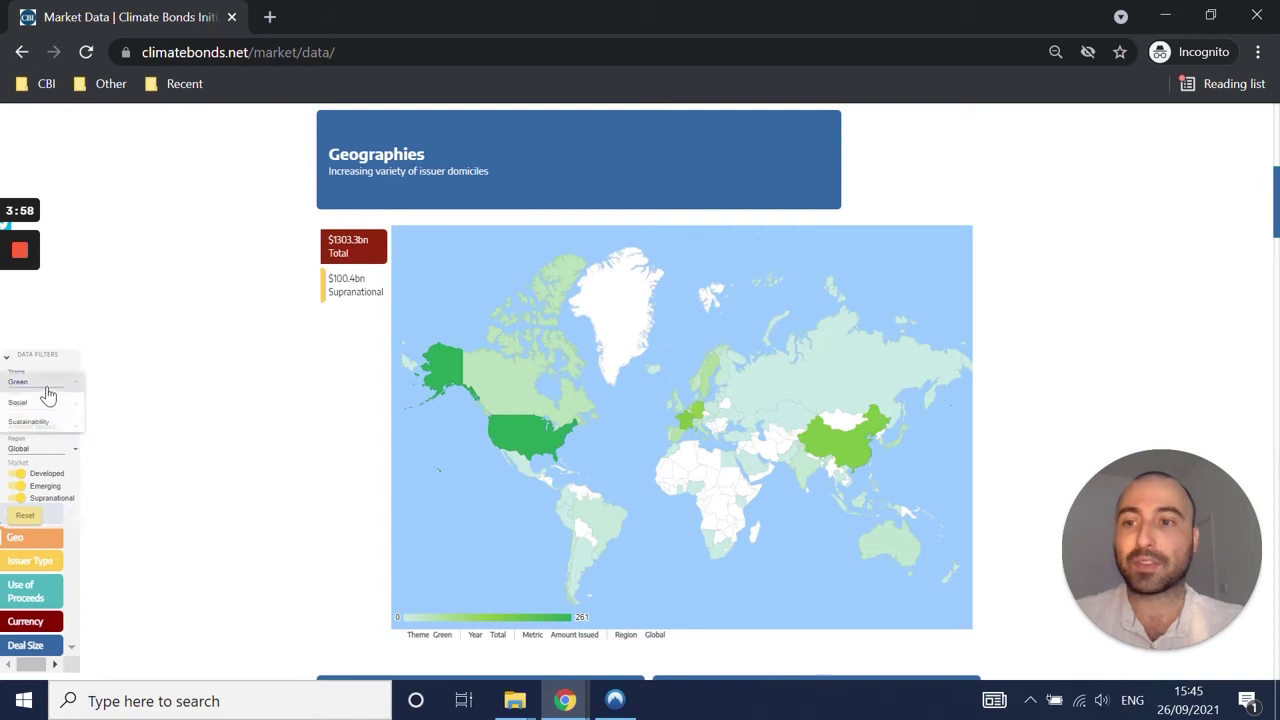
{"action": "left_click", "coordinate": [120, 395]}
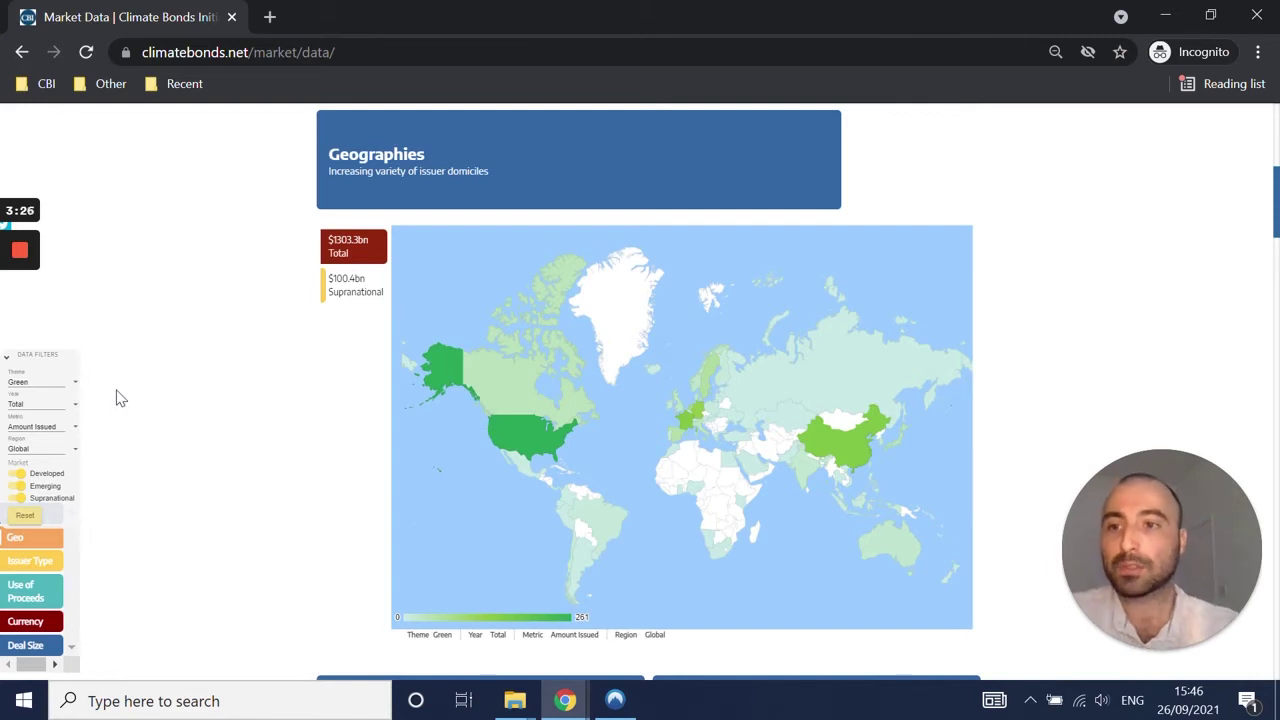
{"action": "left_click", "coordinate": [40, 412]}
{"action": "mouse_move", "coordinate": [82, 426]}
{"action": "left_mouse_down"}
{"action": "mouse_move", "coordinate": [74, 478]}
{"action": "mouse_move", "coordinate": [75, 421]}
{"action": "left_mouse_up"}
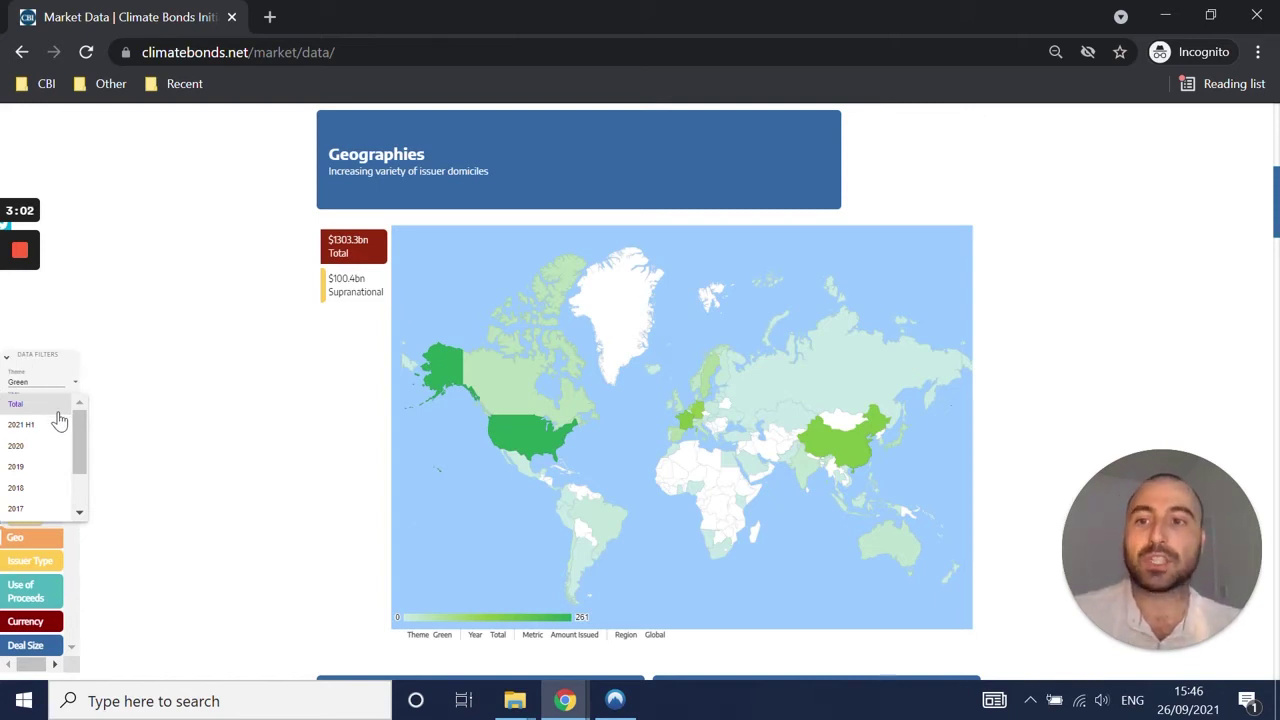
{"action": "left_click", "coordinate": [146, 426]}
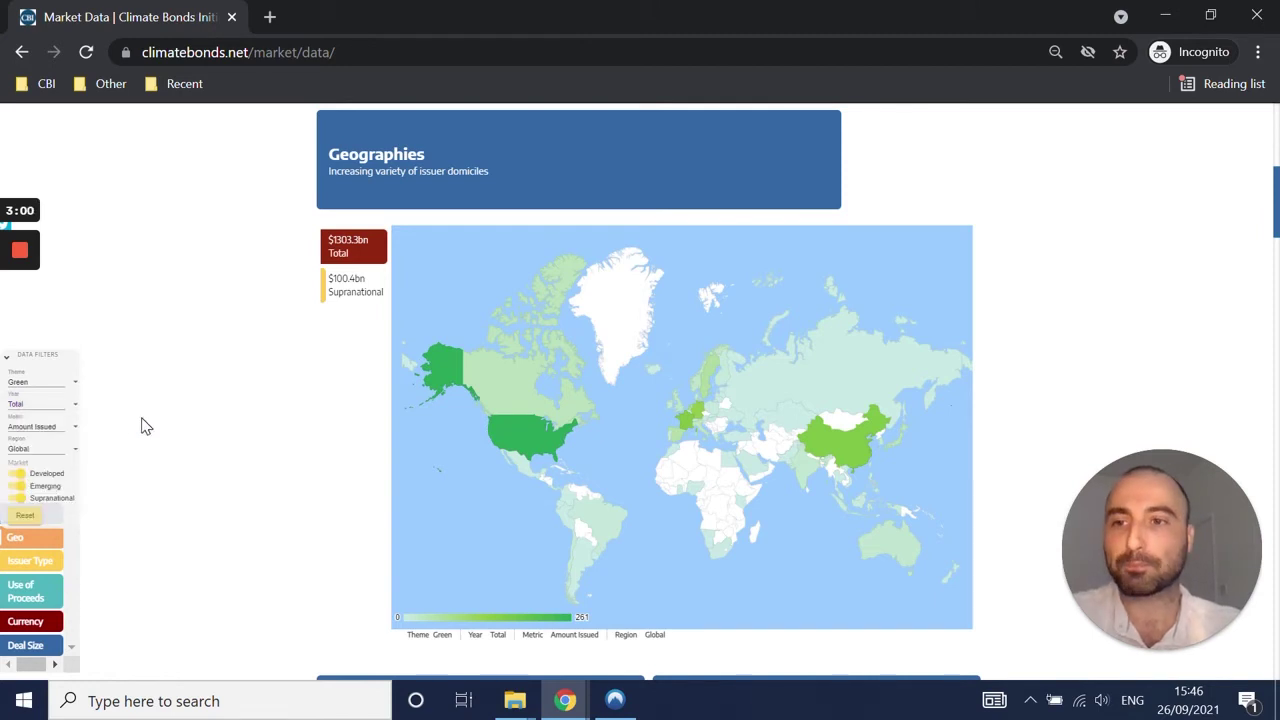
{"action": "left_click", "coordinate": [44, 432]}
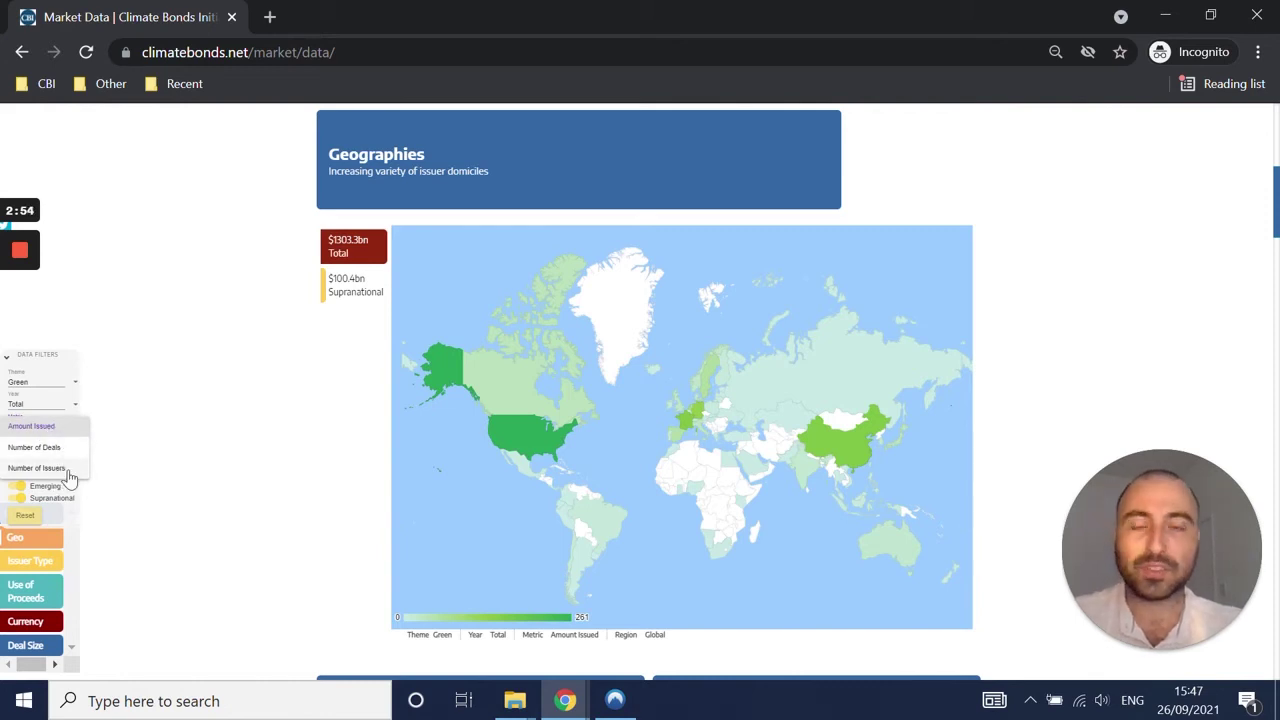
{"action": "left_click", "coordinate": [141, 460]}
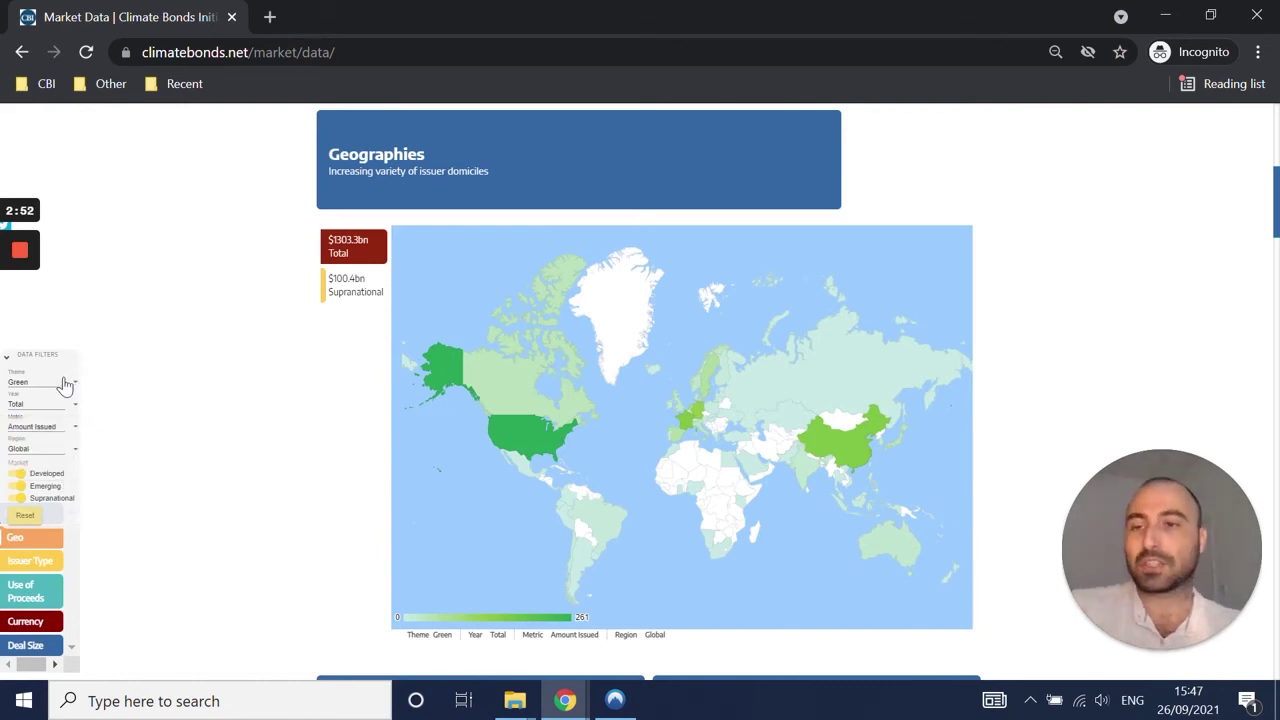
{"action": "left_click", "coordinate": [62, 384]}
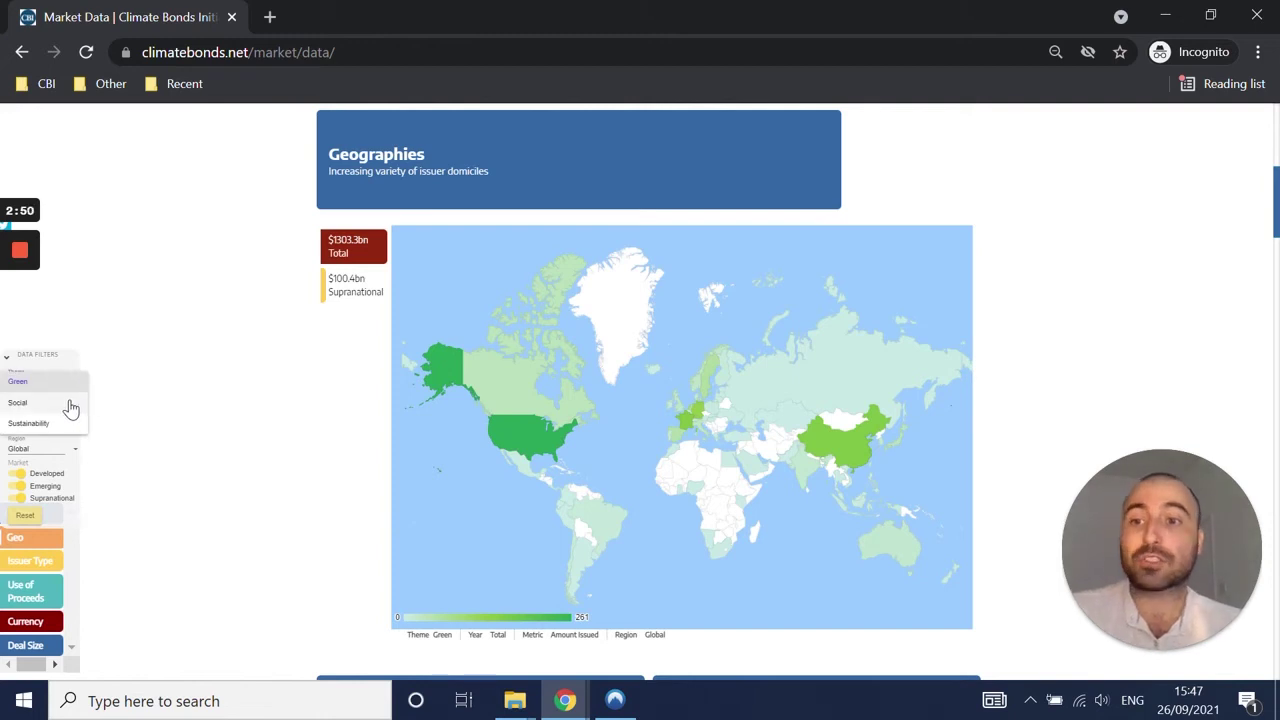
{"action": "left_click", "coordinate": [70, 405]}
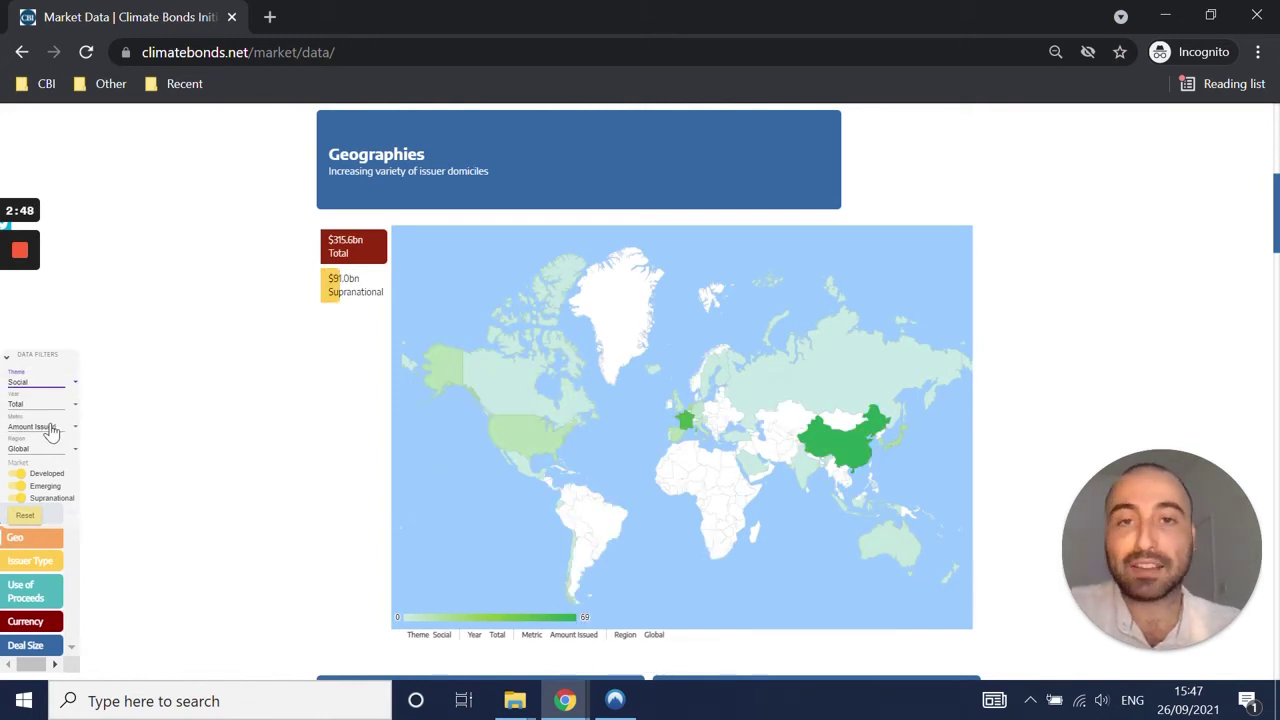
{"action": "left_click", "coordinate": [50, 432]}
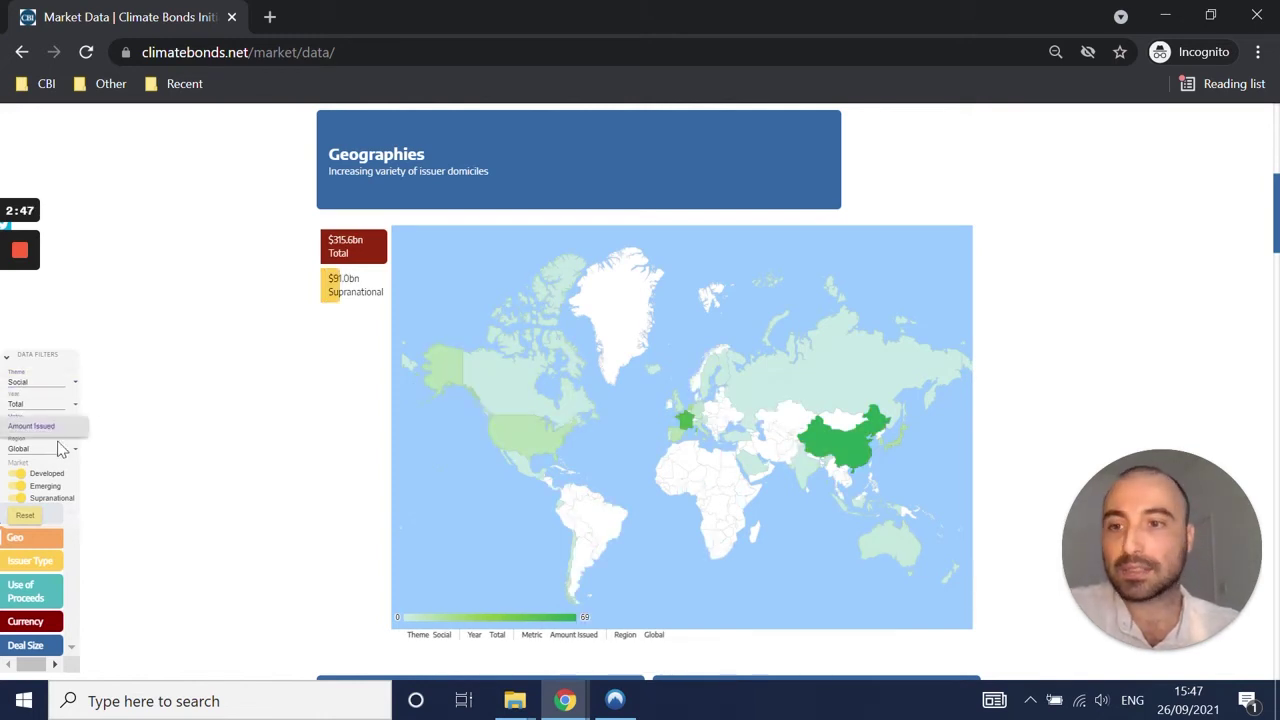
{"action": "left_click", "coordinate": [167, 430]}
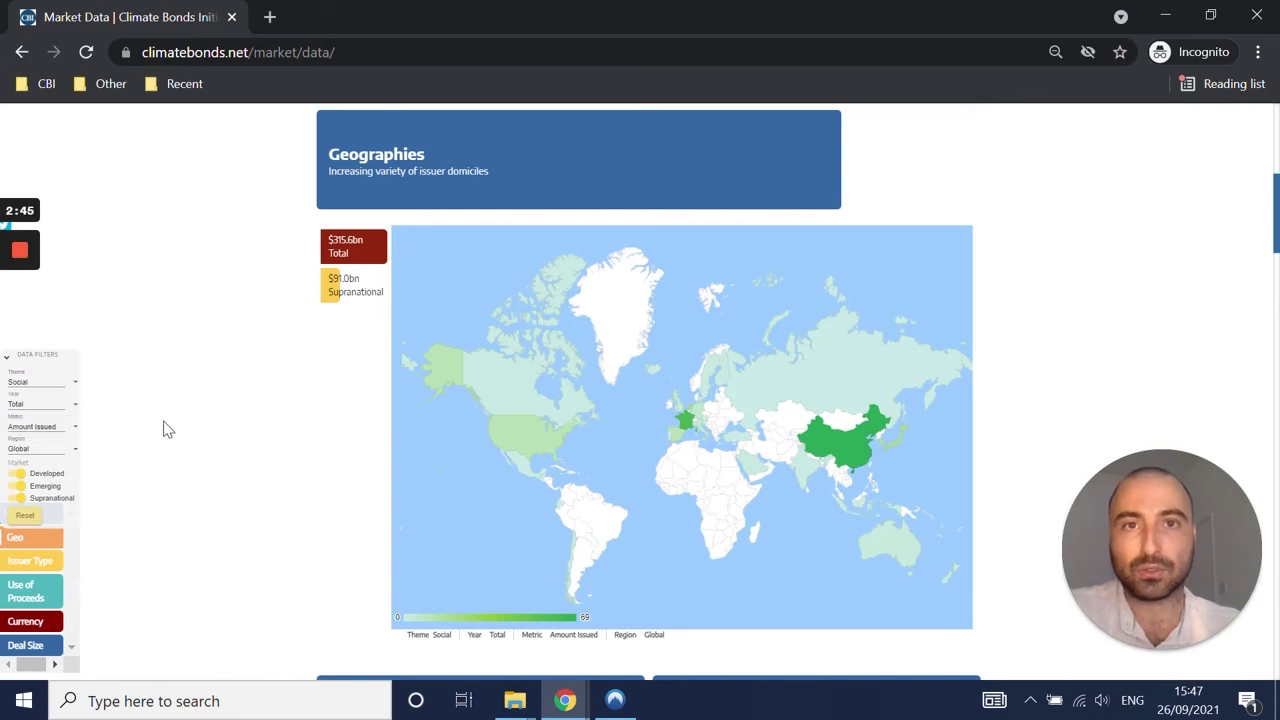
{"action": "left_click", "coordinate": [63, 383]}
{"action": "left_click", "coordinate": [58, 363]}
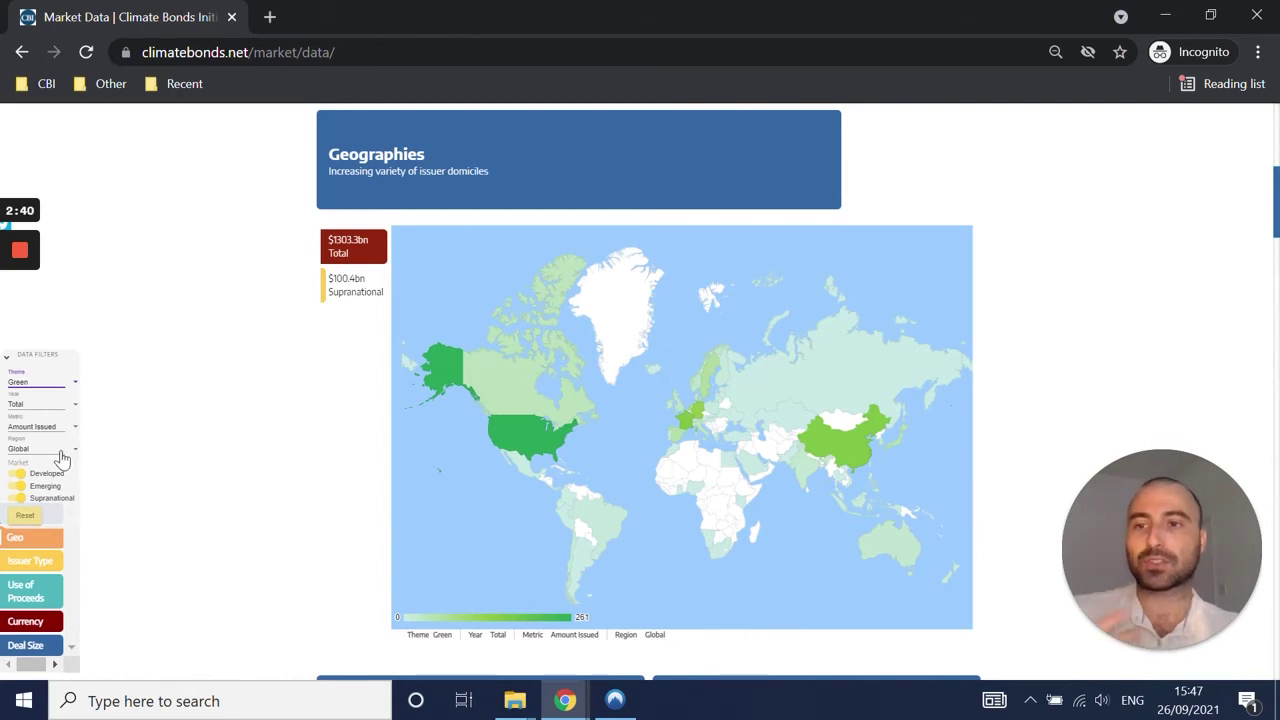
{"action": "left_click", "coordinate": [60, 452]}
{"action": "left_click", "coordinate": [40, 513]}
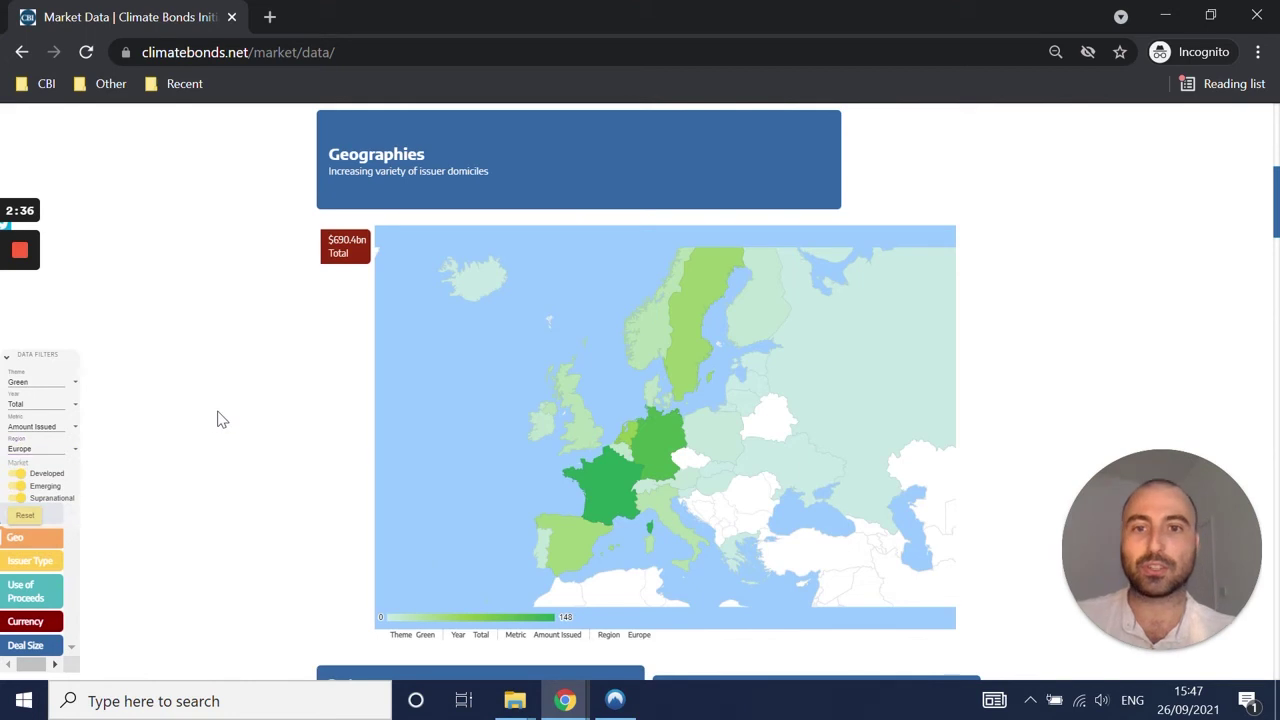
{"action": "scroll", "coordinate": [217, 417], "scroll_direction": "down", "scroll_amount": 1}
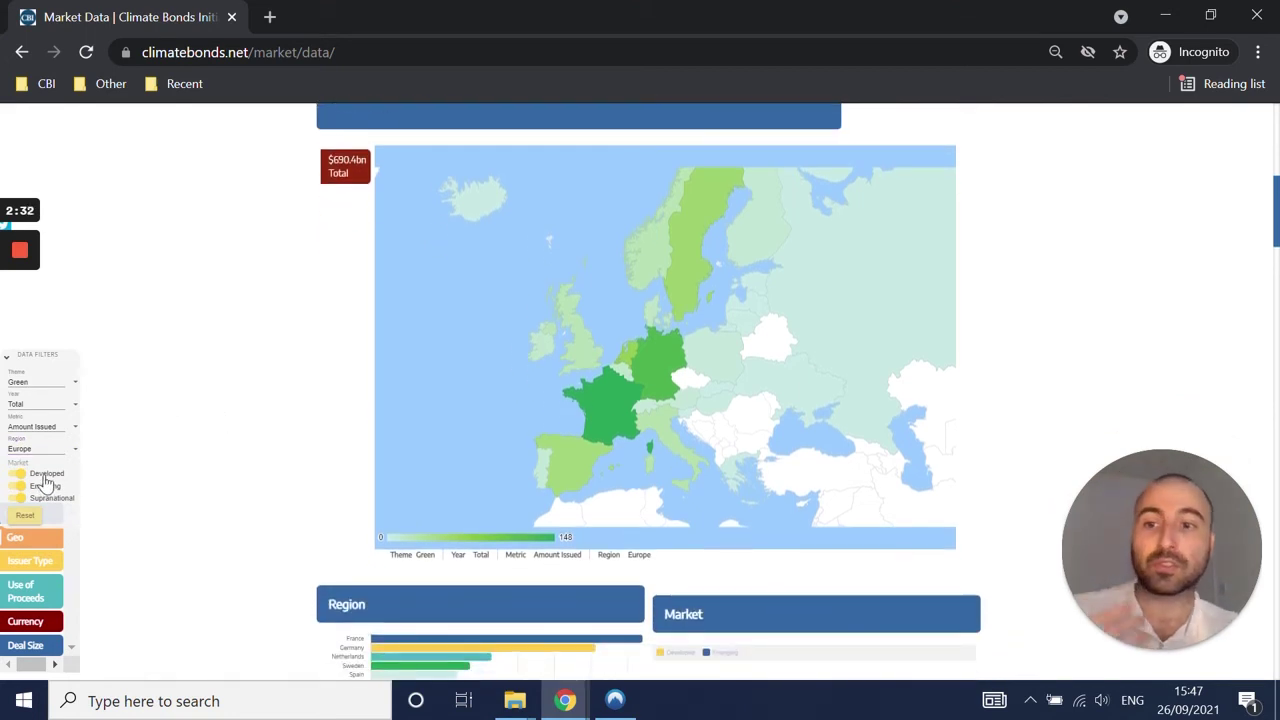
{"action": "left_click", "coordinate": [43, 476]}
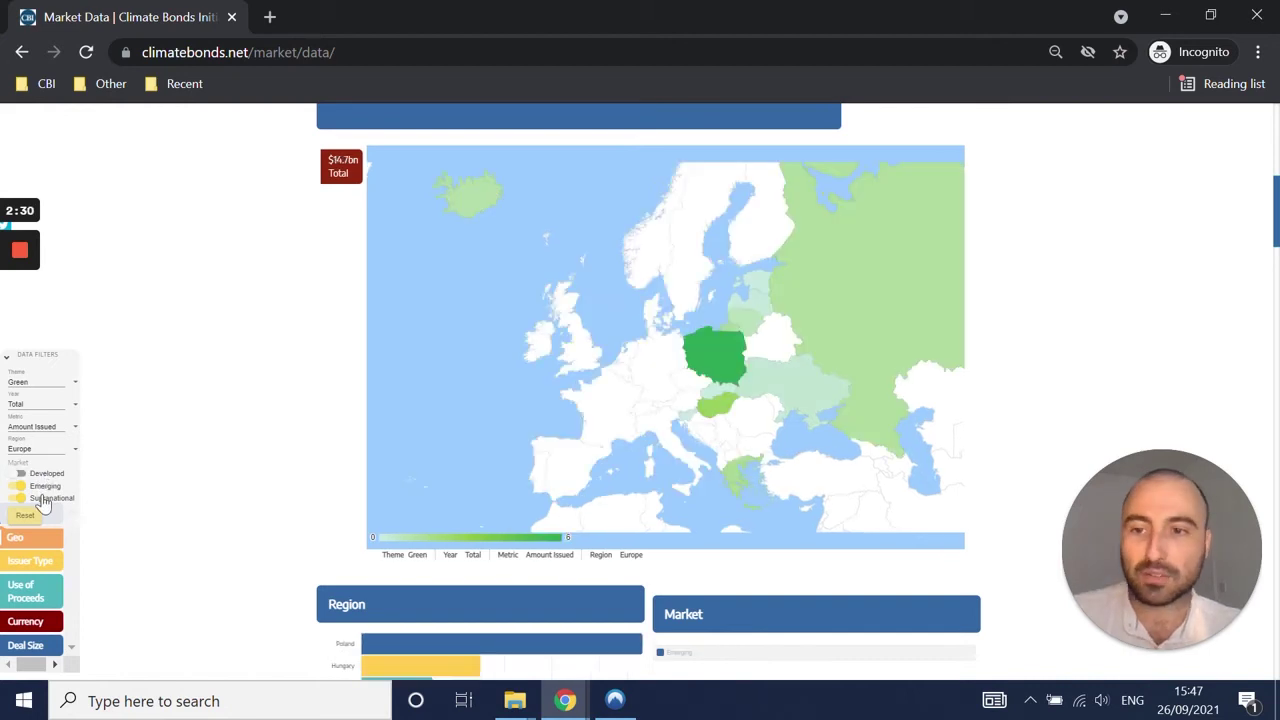
{"action": "left_click", "coordinate": [43, 501]}
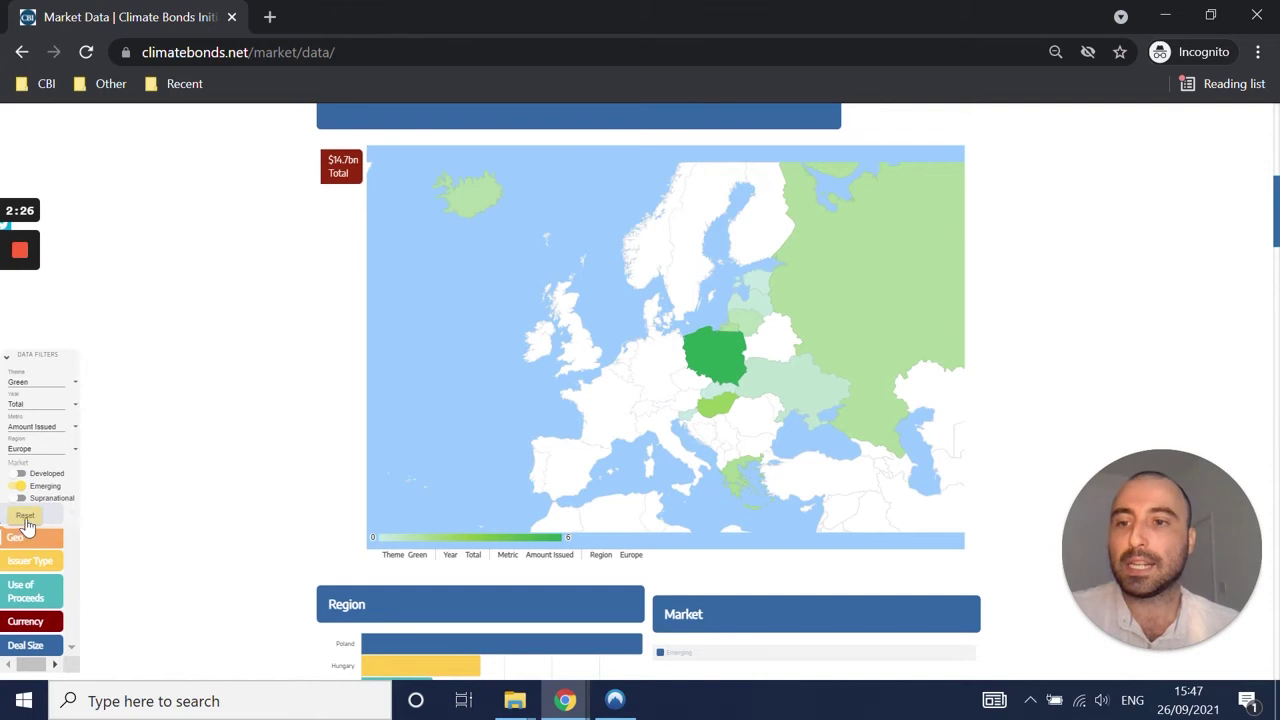
{"action": "left_click", "coordinate": [25, 515]}
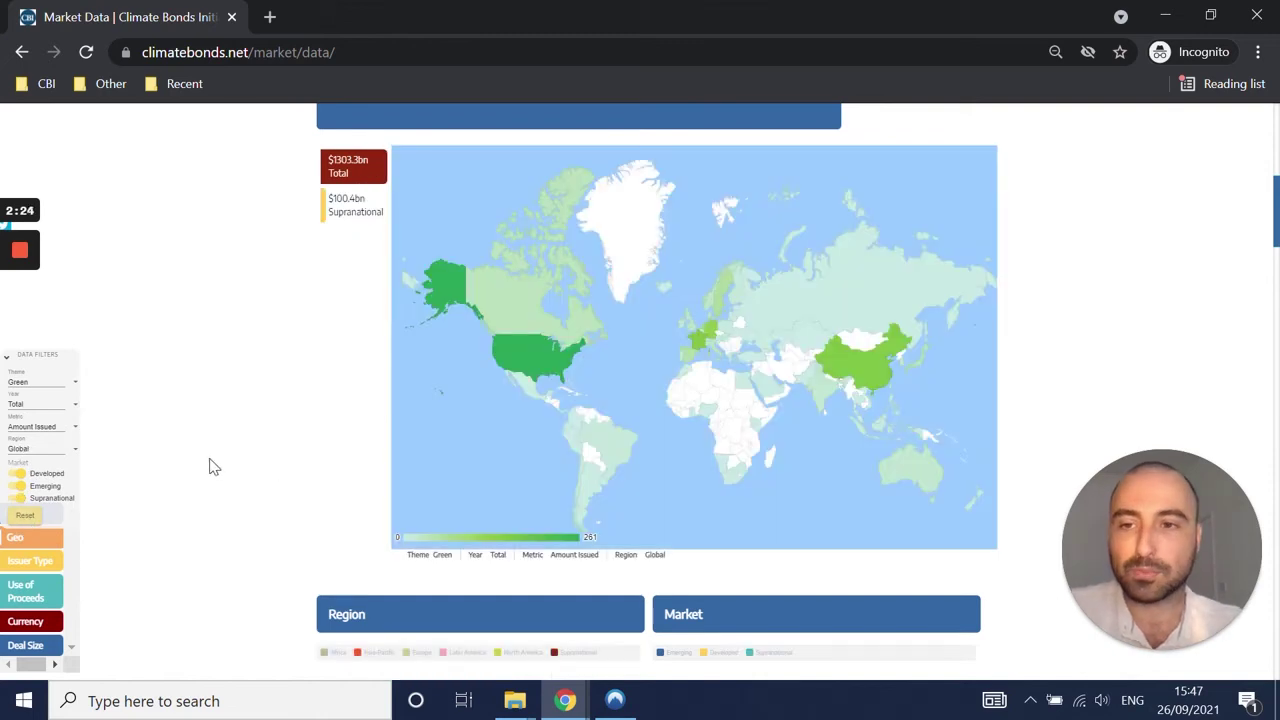
- Show the Region chart by region, not country, and turn on cumulative totals for Region and Market
{"action": "scroll", "coordinate": [213, 466], "scroll_direction": "down", "scroll_amount": 4}
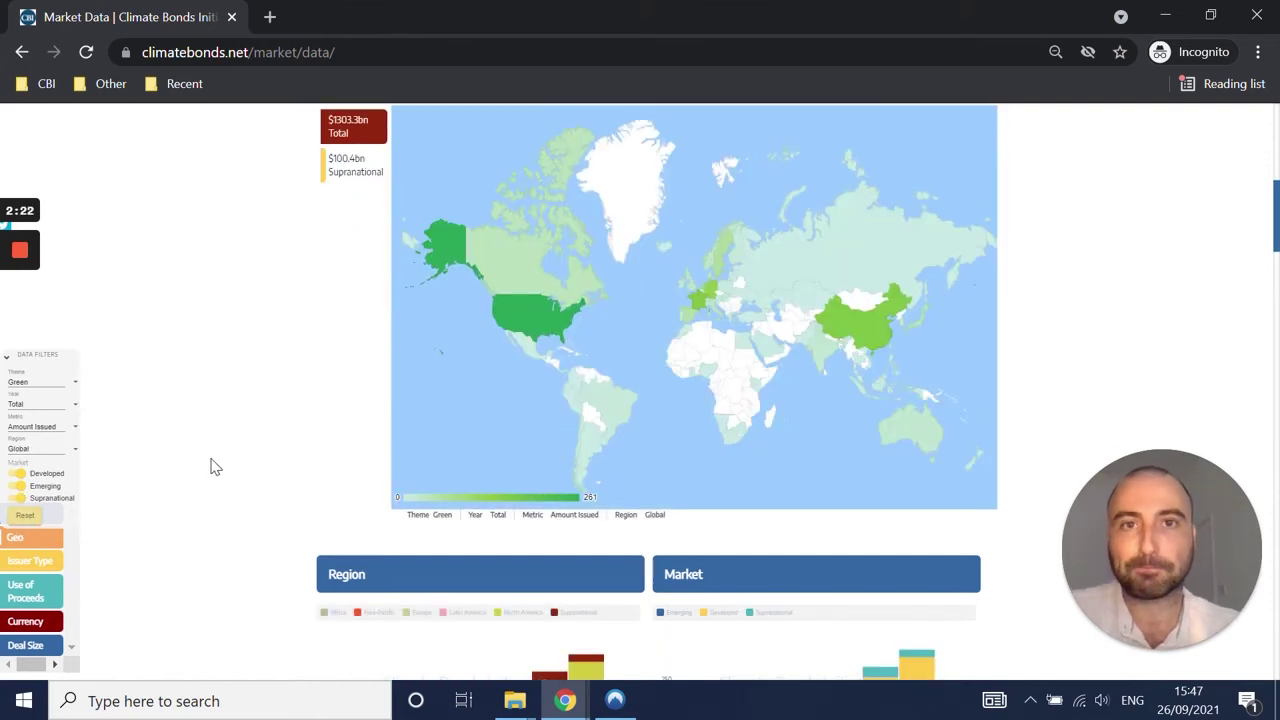
{"action": "scroll", "coordinate": [213, 466], "scroll_direction": "down", "scroll_amount": 1}
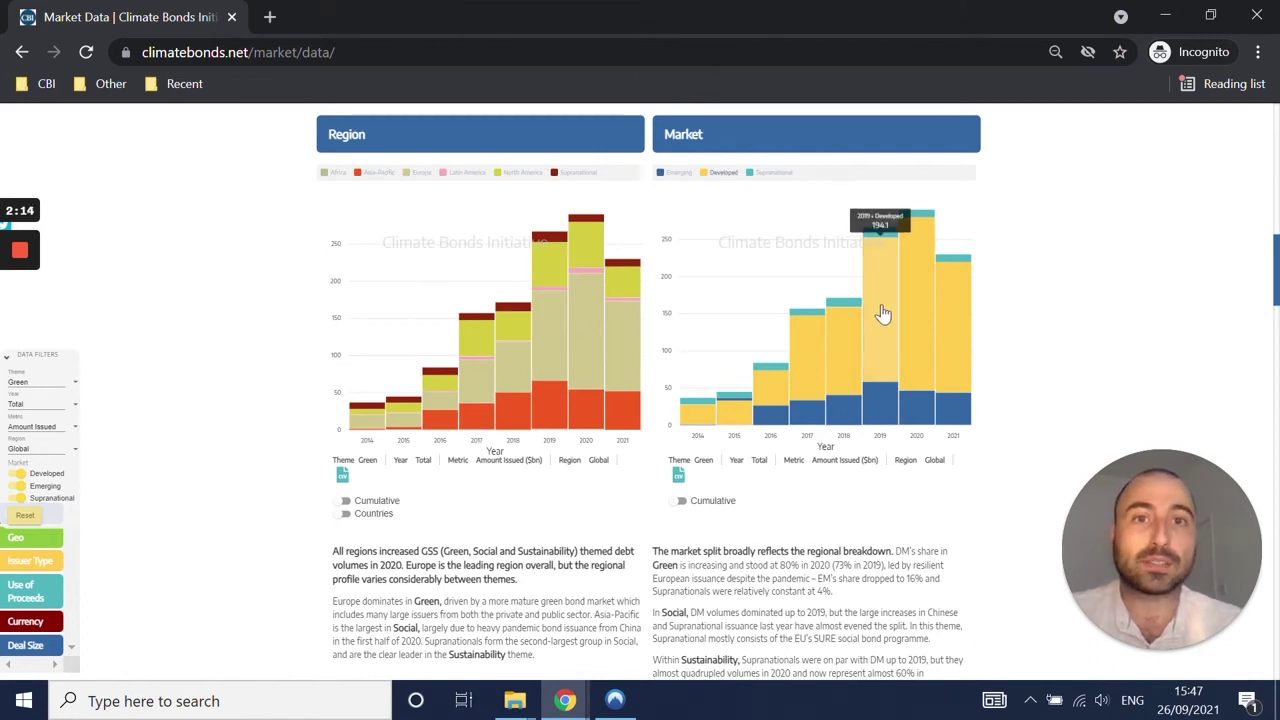
{"action": "left_click", "coordinate": [345, 514]}
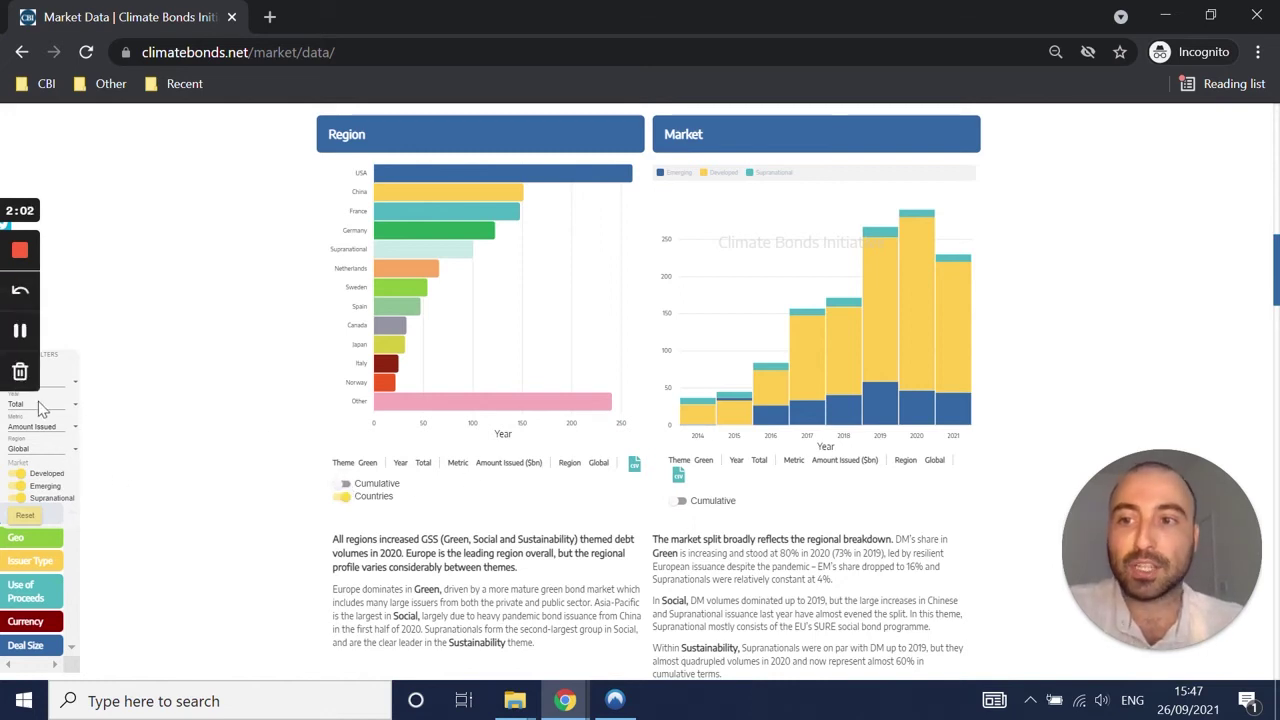
{"action": "left_click", "coordinate": [343, 497]}
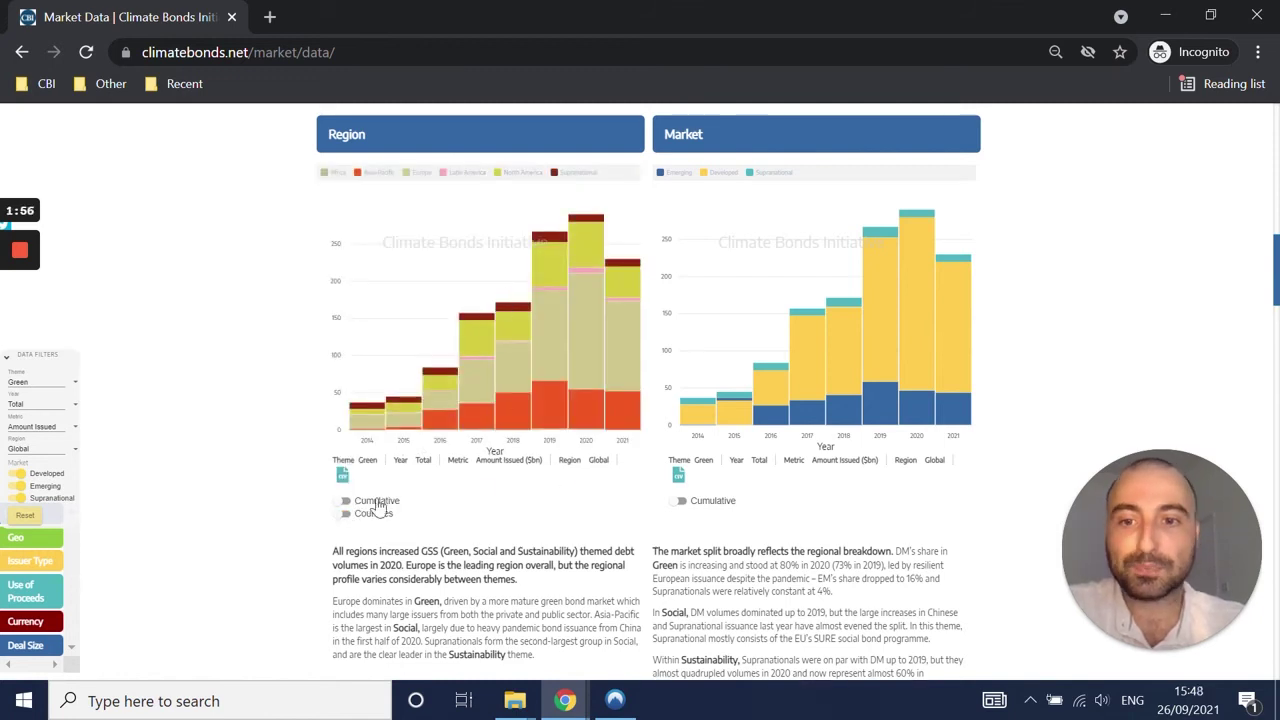
{"action": "left_click", "coordinate": [345, 501]}
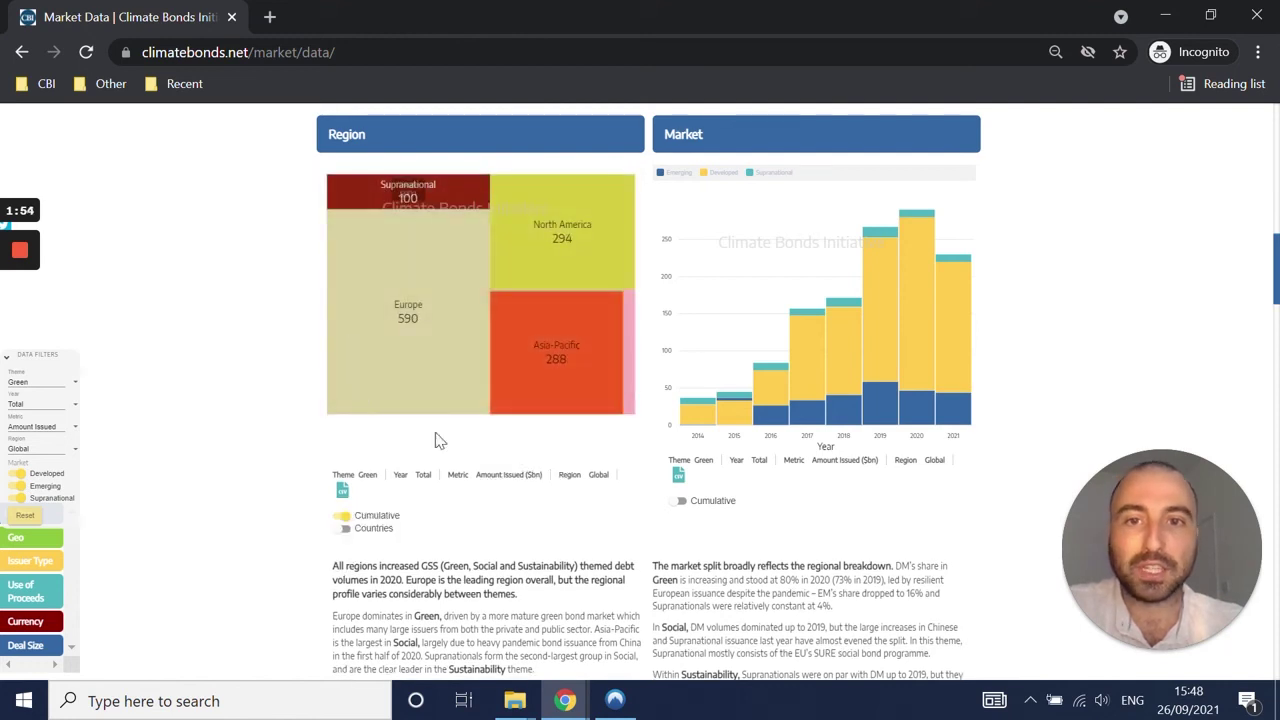
{"action": "left_click", "coordinate": [681, 500]}
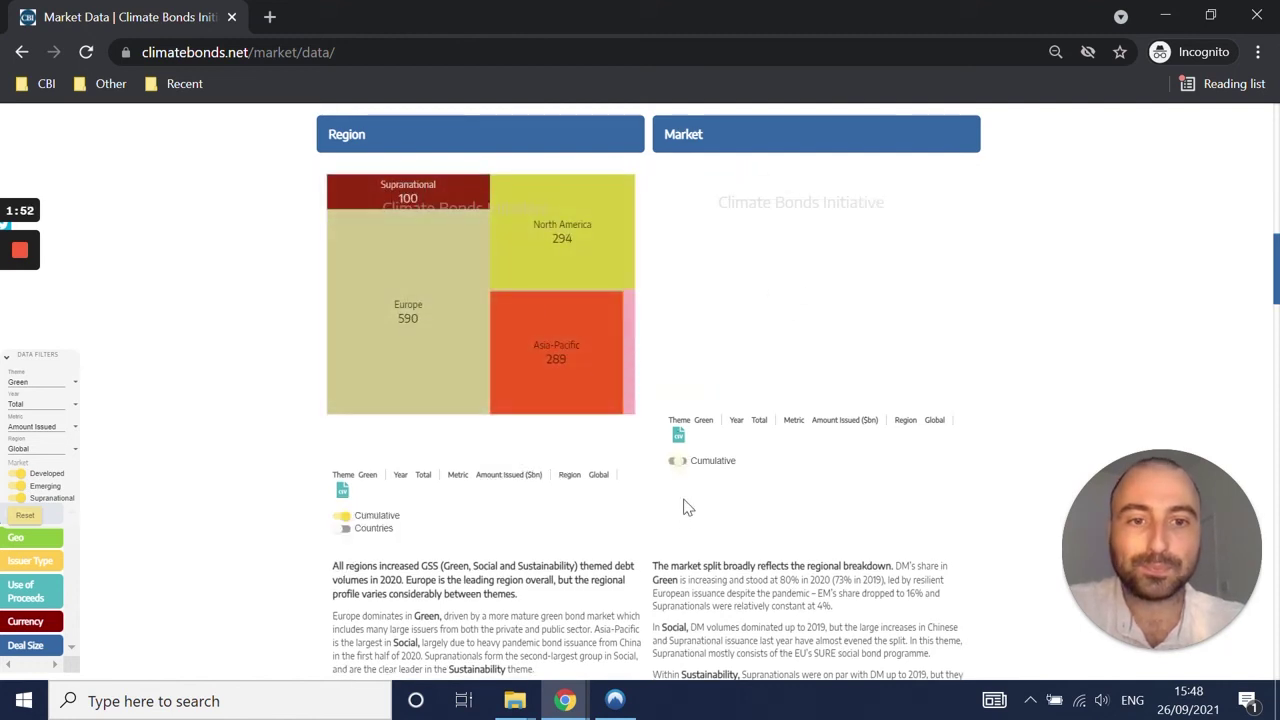
- Download the Region chart data as a CSV file and dismiss the download notice
{"action": "left_click", "coordinate": [342, 493]}
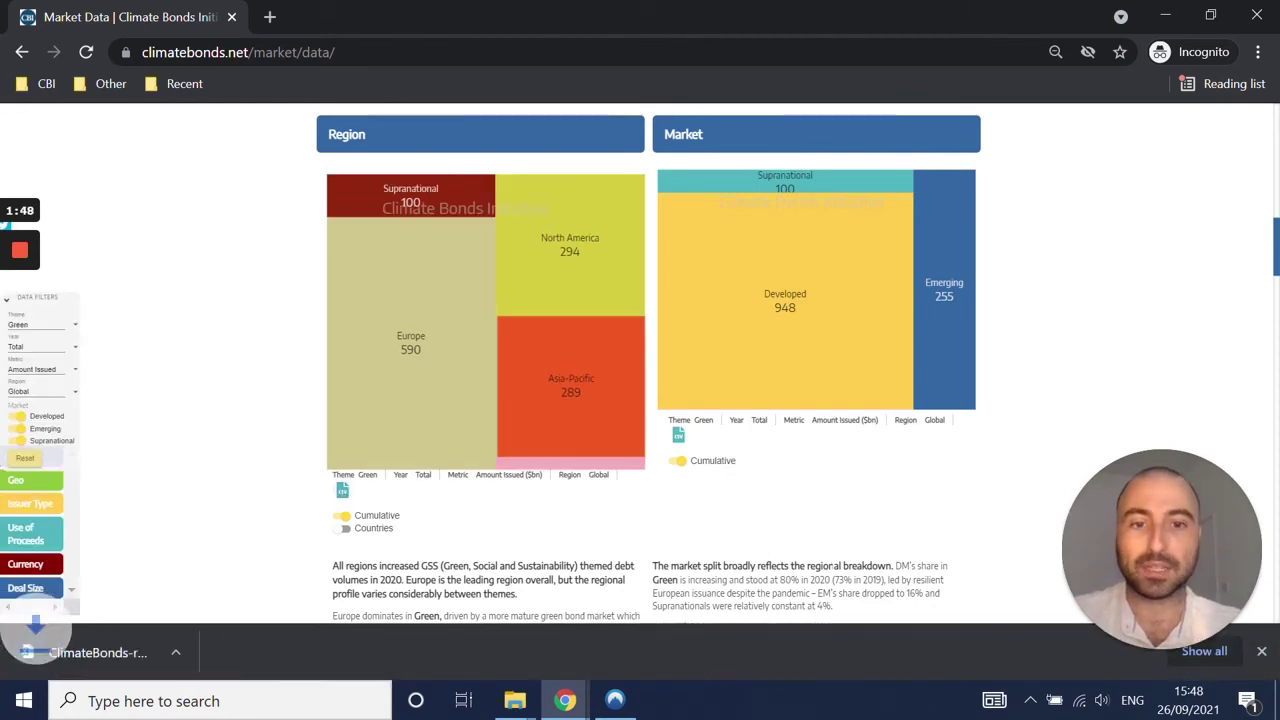
{"action": "left_click", "coordinate": [1261, 652]}
{"action": "scroll", "coordinate": [254, 466], "scroll_direction": "down", "scroll_amount": 3}
- View the Issuer Type chart under the Social, then Sustainability themes, then return to Green
{"action": "scroll", "coordinate": [254, 466], "scroll_direction": "down", "scroll_amount": 3}
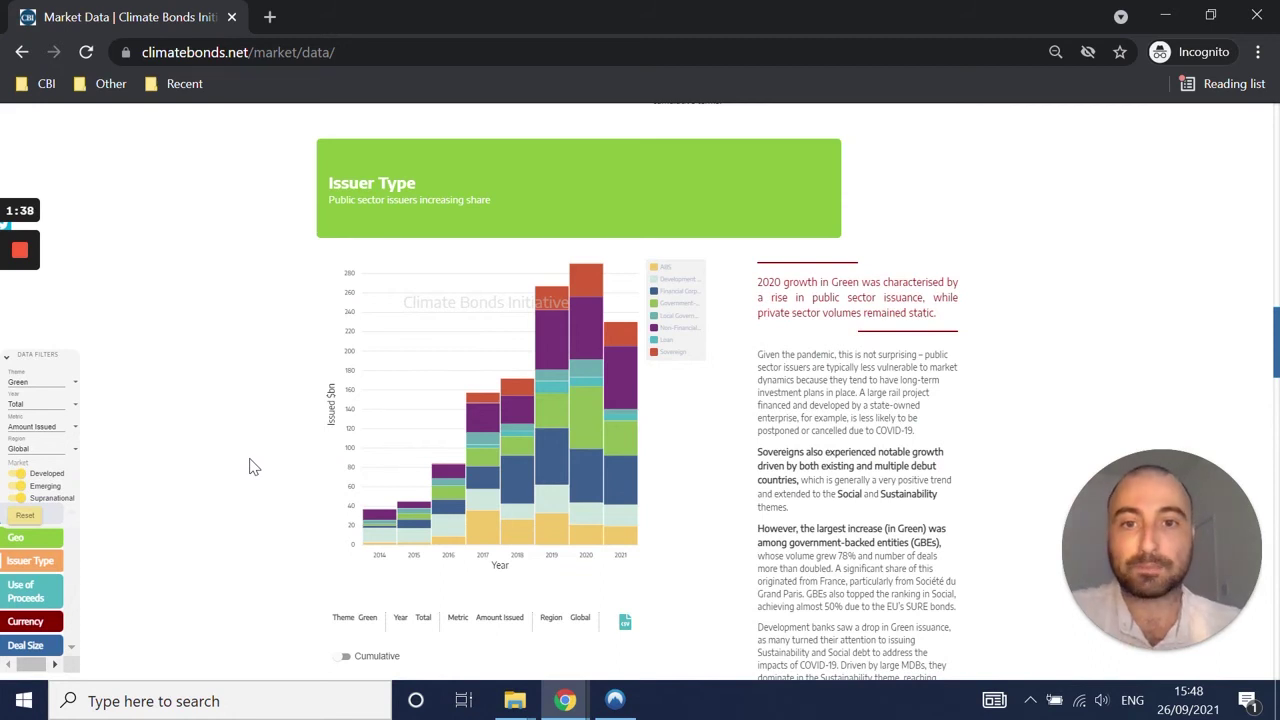
{"action": "scroll", "coordinate": [254, 466], "scroll_direction": "down", "scroll_amount": 1}
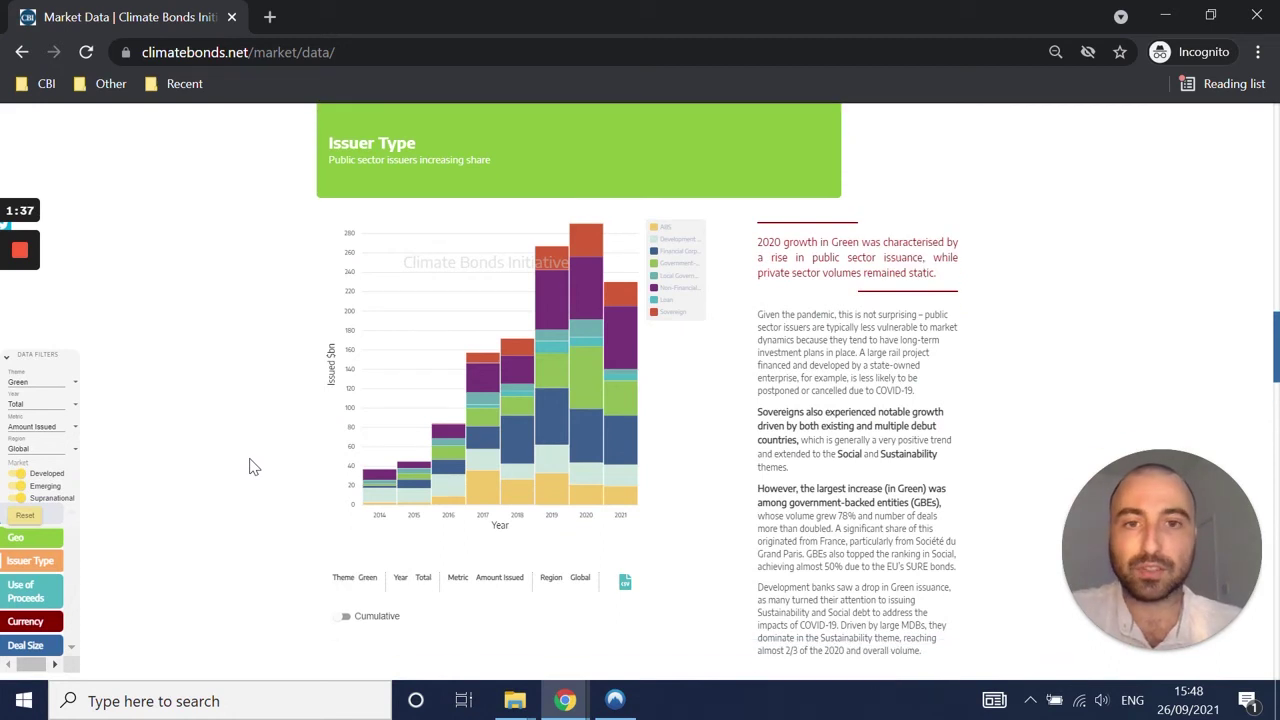
{"action": "left_click", "coordinate": [50, 384]}
{"action": "left_click", "coordinate": [46, 412]}
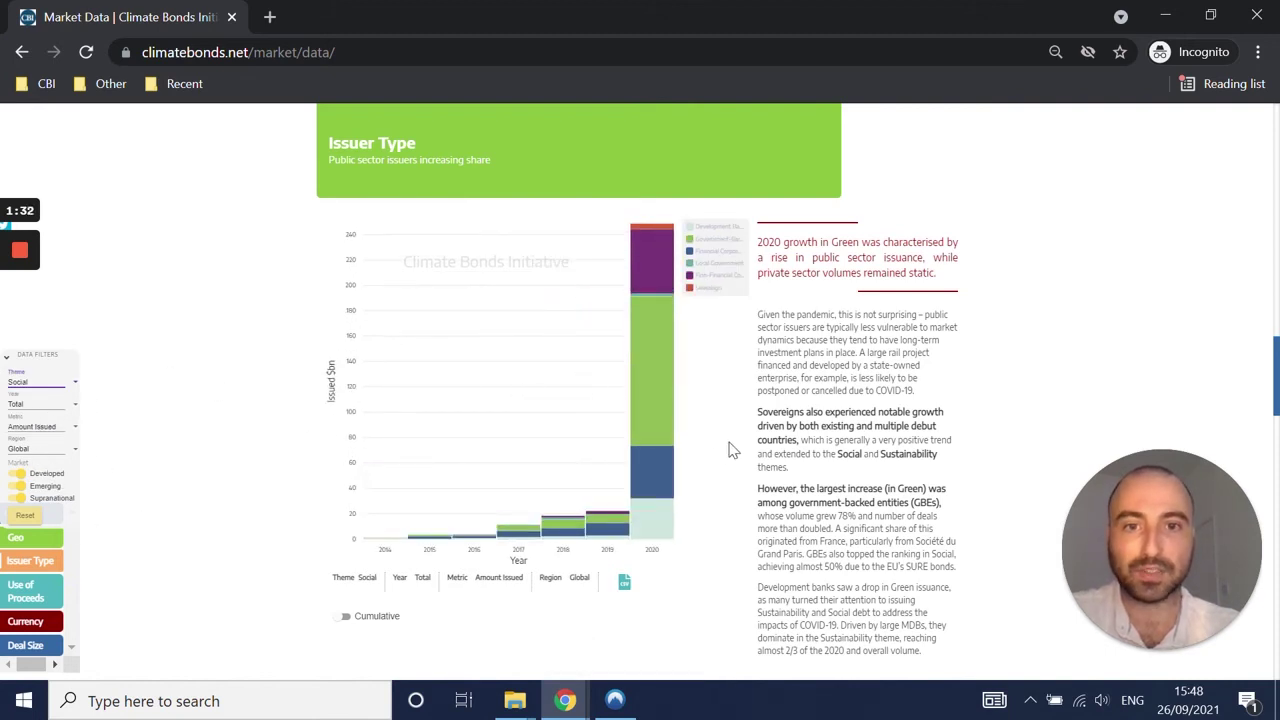
{"action": "left_click", "coordinate": [60, 382]}
{"action": "left_click", "coordinate": [48, 410]}
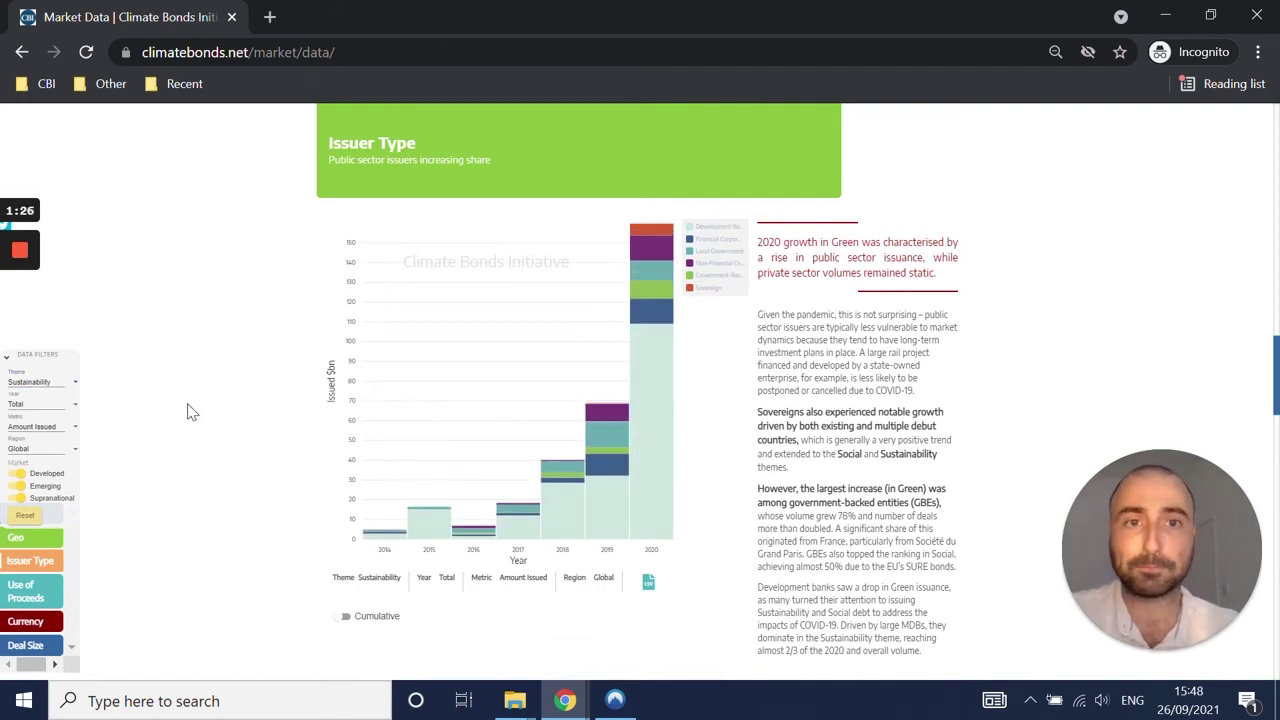
{"action": "scroll", "coordinate": [192, 411], "scroll_direction": "down", "scroll_amount": 4}
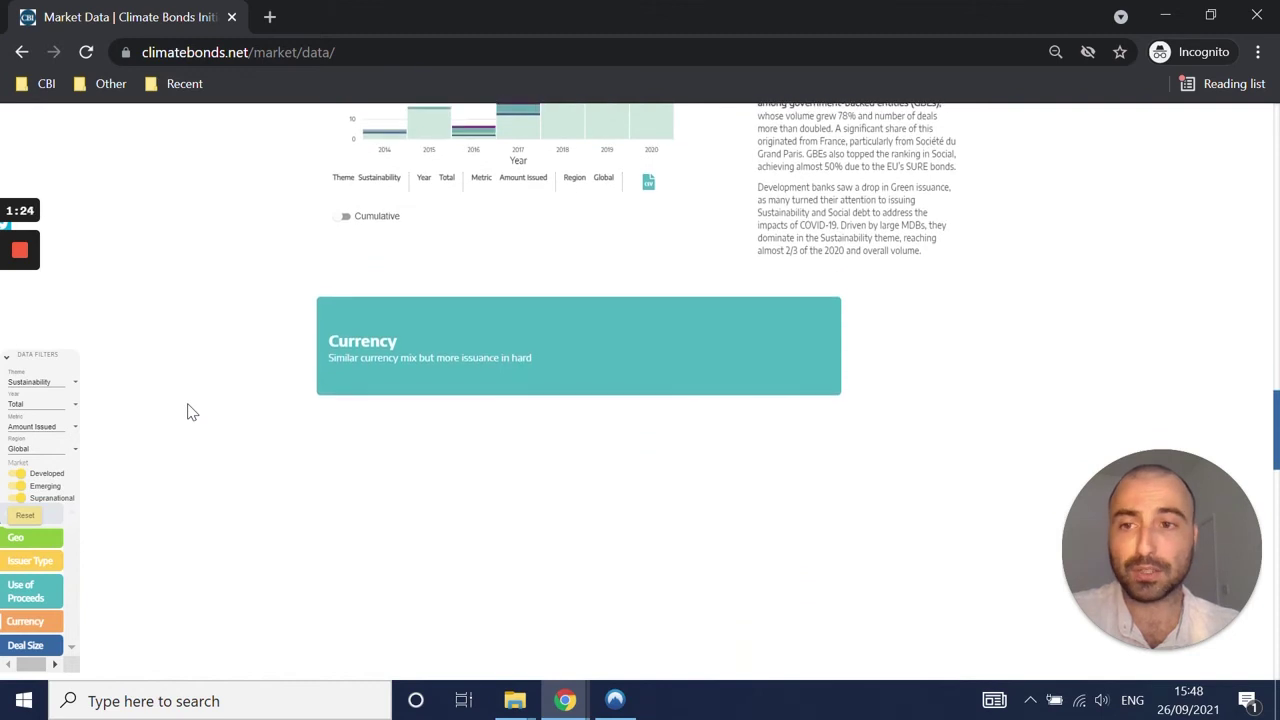
{"action": "left_click", "coordinate": [76, 390]}
{"action": "left_click", "coordinate": [45, 338]}
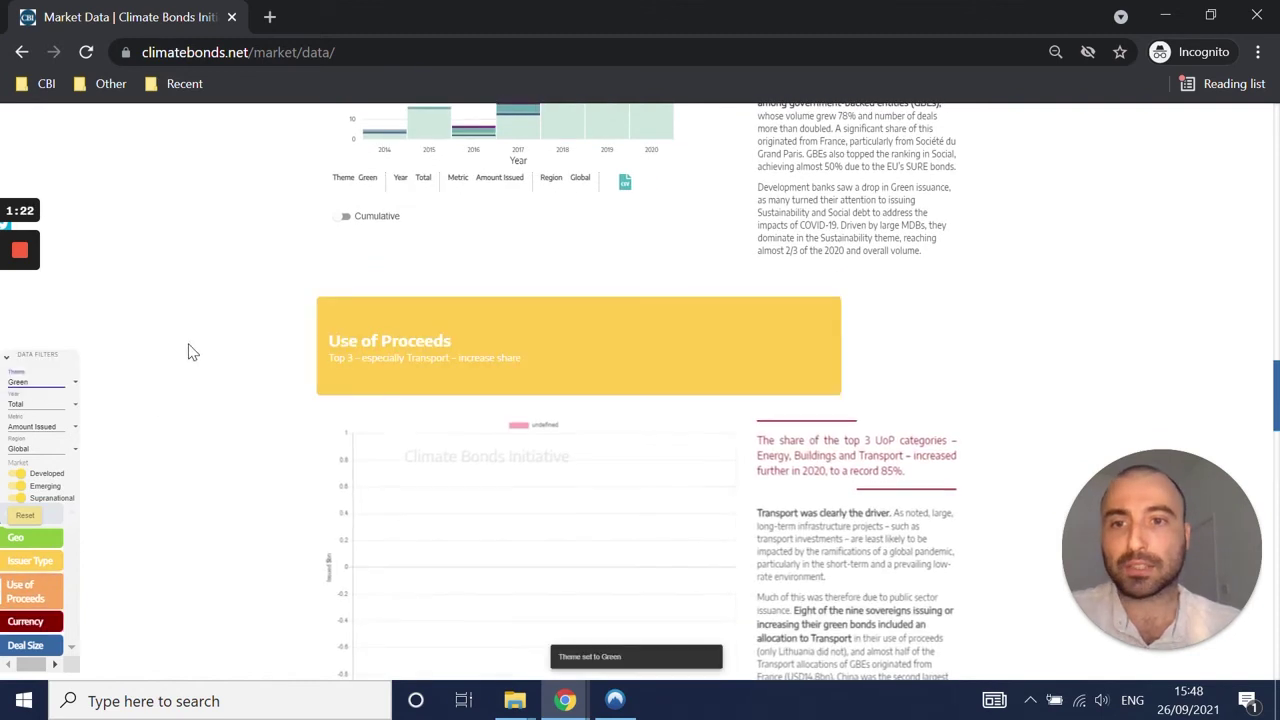
{"action": "scroll", "coordinate": [192, 352], "scroll_direction": "down", "scroll_amount": 2}
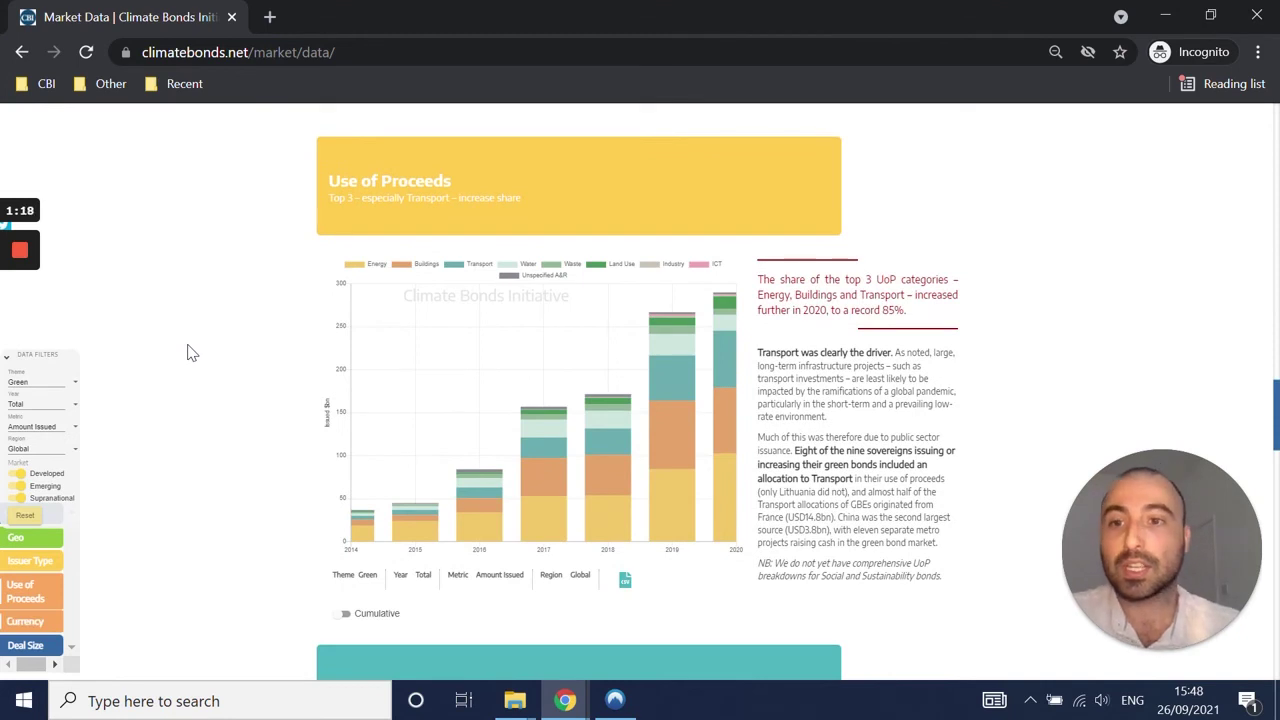
{"action": "left_click", "coordinate": [42, 389]}
{"action": "left_click", "coordinate": [138, 389]}
{"action": "scroll", "coordinate": [138, 389], "scroll_direction": "down", "scroll_amount": 3}
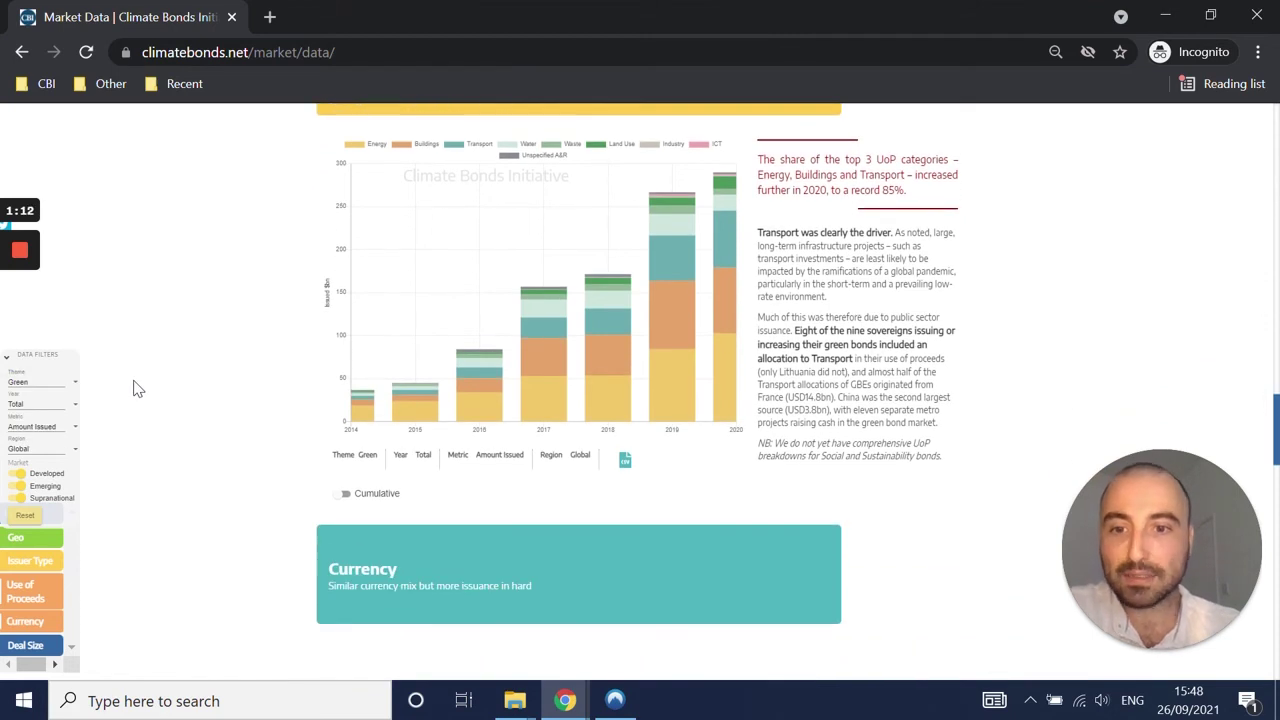
{"action": "scroll", "coordinate": [138, 389], "scroll_direction": "down", "scroll_amount": 3}
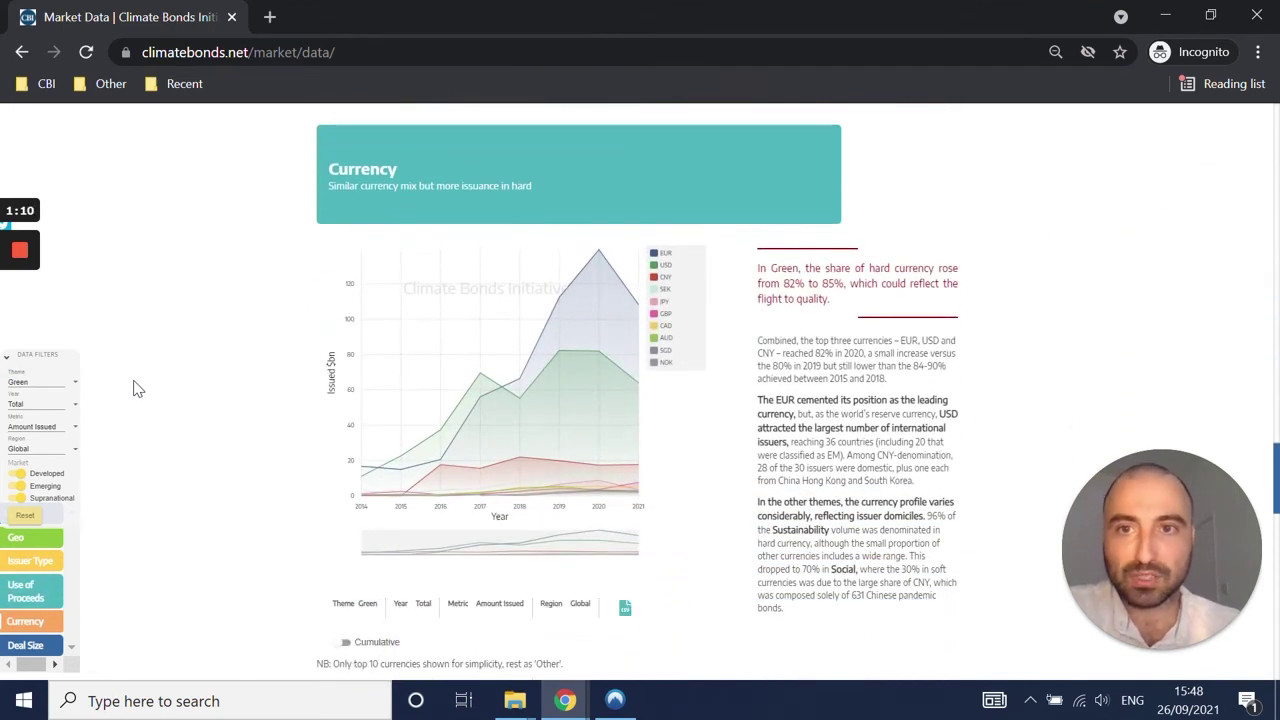
{"action": "scroll", "coordinate": [138, 389], "scroll_direction": "down", "scroll_amount": 5}
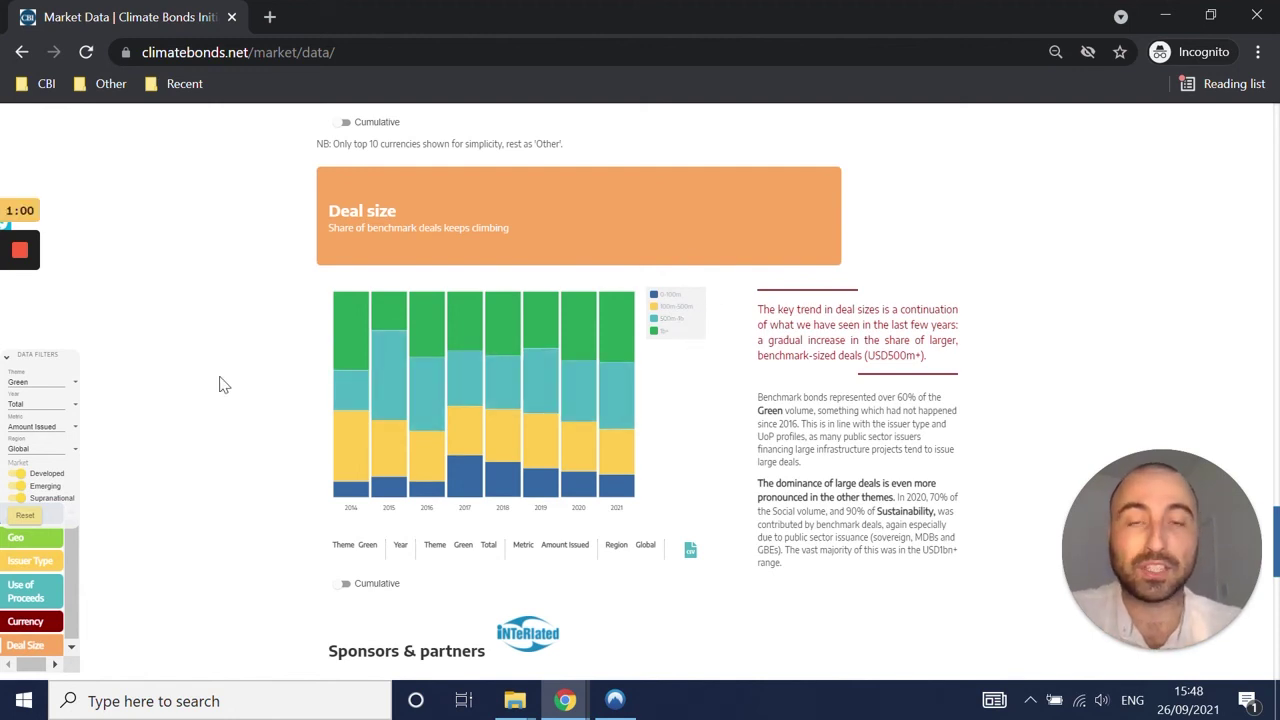
{"action": "scroll", "coordinate": [223, 385], "scroll_direction": "up", "scroll_amount": 10}
{"action": "scroll", "coordinate": [223, 385], "scroll_direction": "up", "scroll_amount": 15}
{"action": "scroll", "coordinate": [223, 385], "scroll_direction": "up", "scroll_amount": 2}
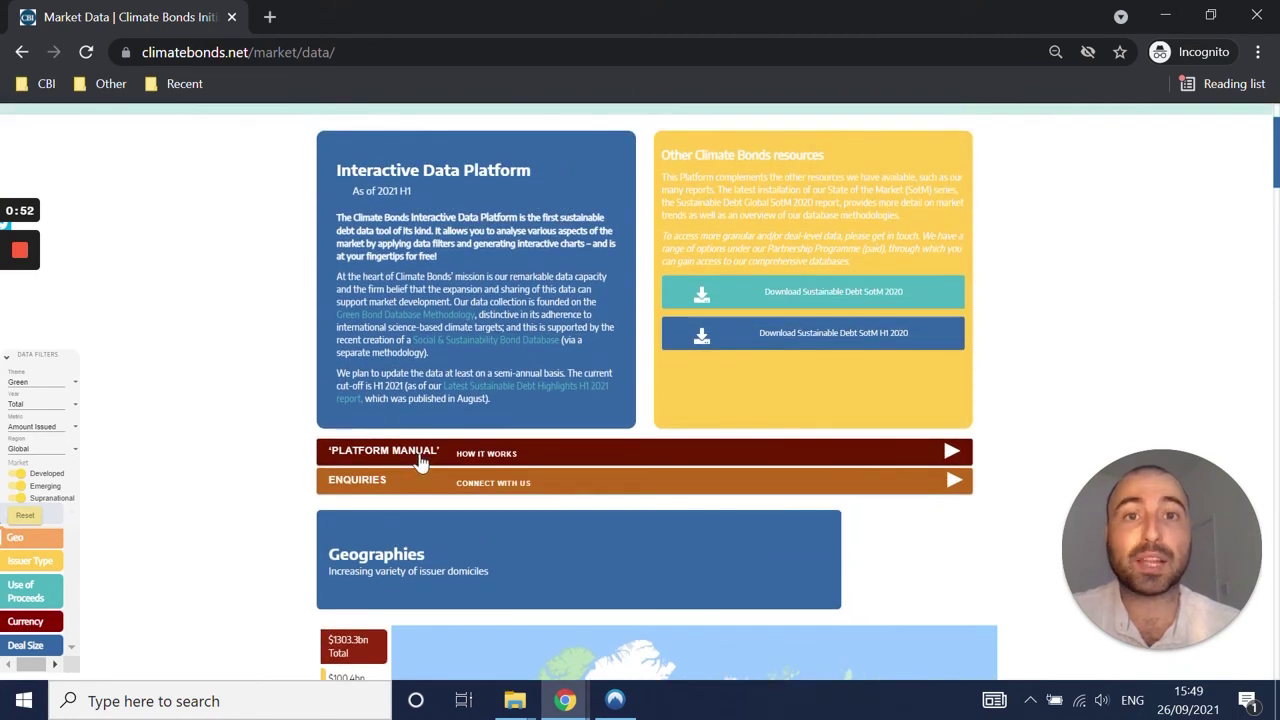
{"action": "left_click", "coordinate": [422, 455]}
{"action": "scroll", "coordinate": [246, 414], "scroll_direction": "down", "scroll_amount": 1}
{"action": "scroll", "coordinate": [248, 414], "scroll_direction": "down", "scroll_amount": 3}
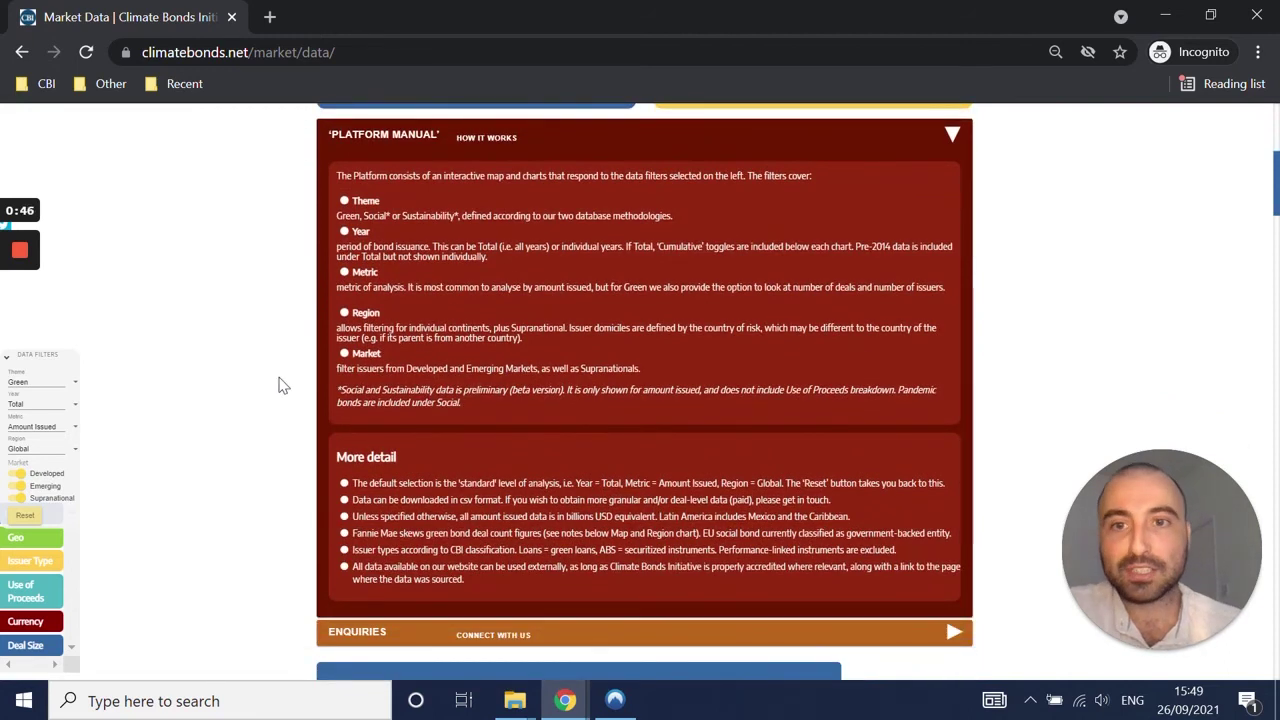
{"action": "left_click", "coordinate": [507, 150]}
{"action": "left_click", "coordinate": [488, 168]}
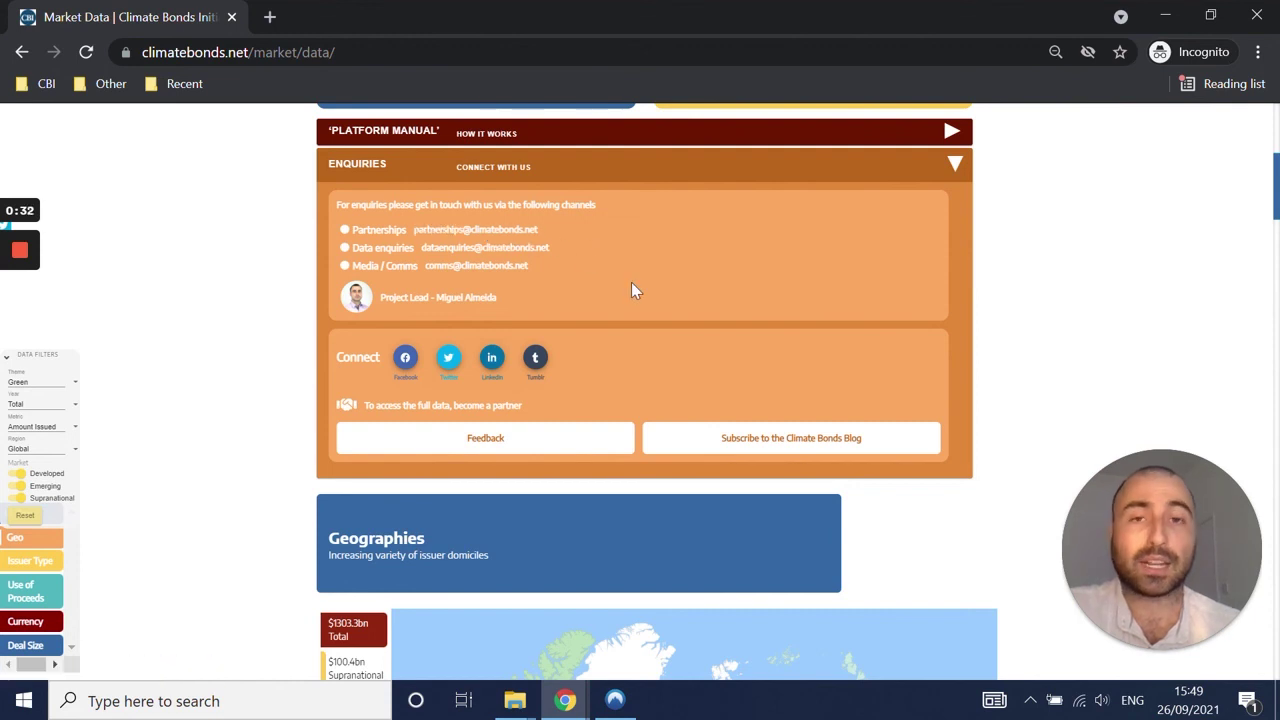
{"action": "left_click", "coordinate": [758, 170]}
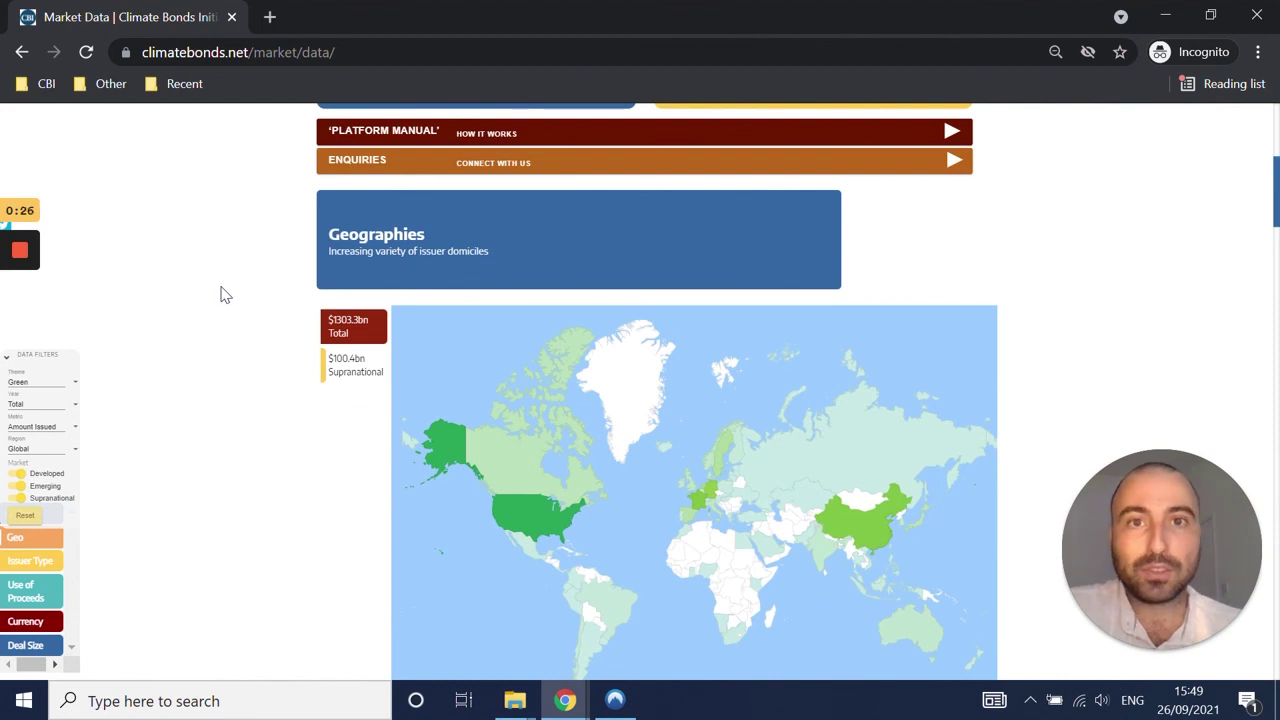
{"action": "scroll", "coordinate": [225, 295], "scroll_direction": "up", "scroll_amount": 3}
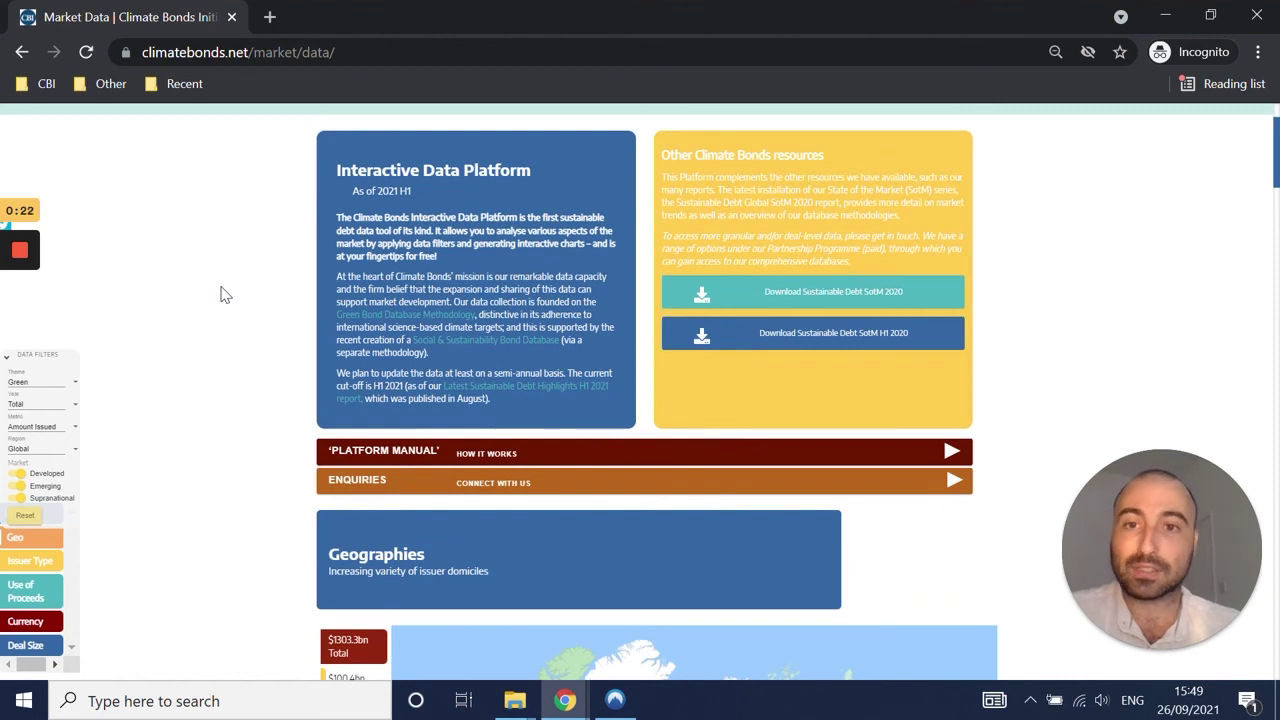
{"action": "scroll", "coordinate": [225, 295], "scroll_direction": "up", "scroll_amount": 1}
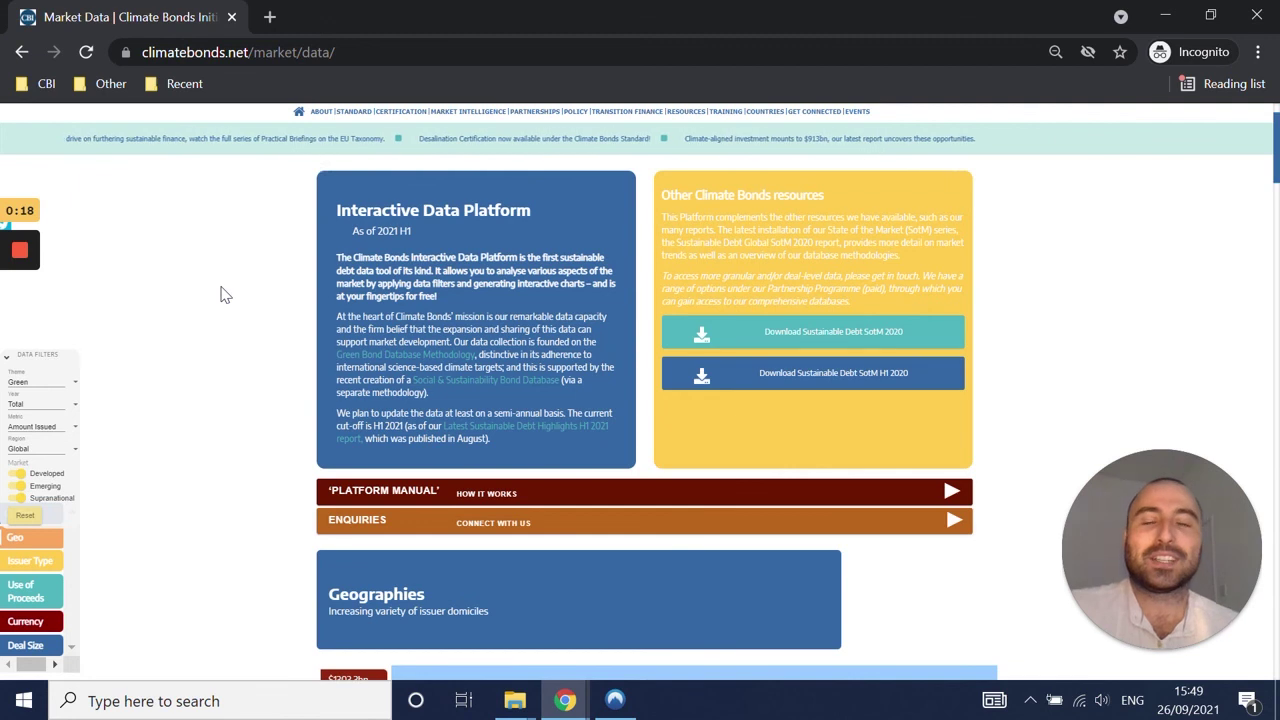
{"action": "scroll", "coordinate": [225, 295], "scroll_direction": "up", "scroll_amount": 1}
{"action": "scroll", "coordinate": [225, 295], "scroll_direction": "up", "scroll_amount": 2}
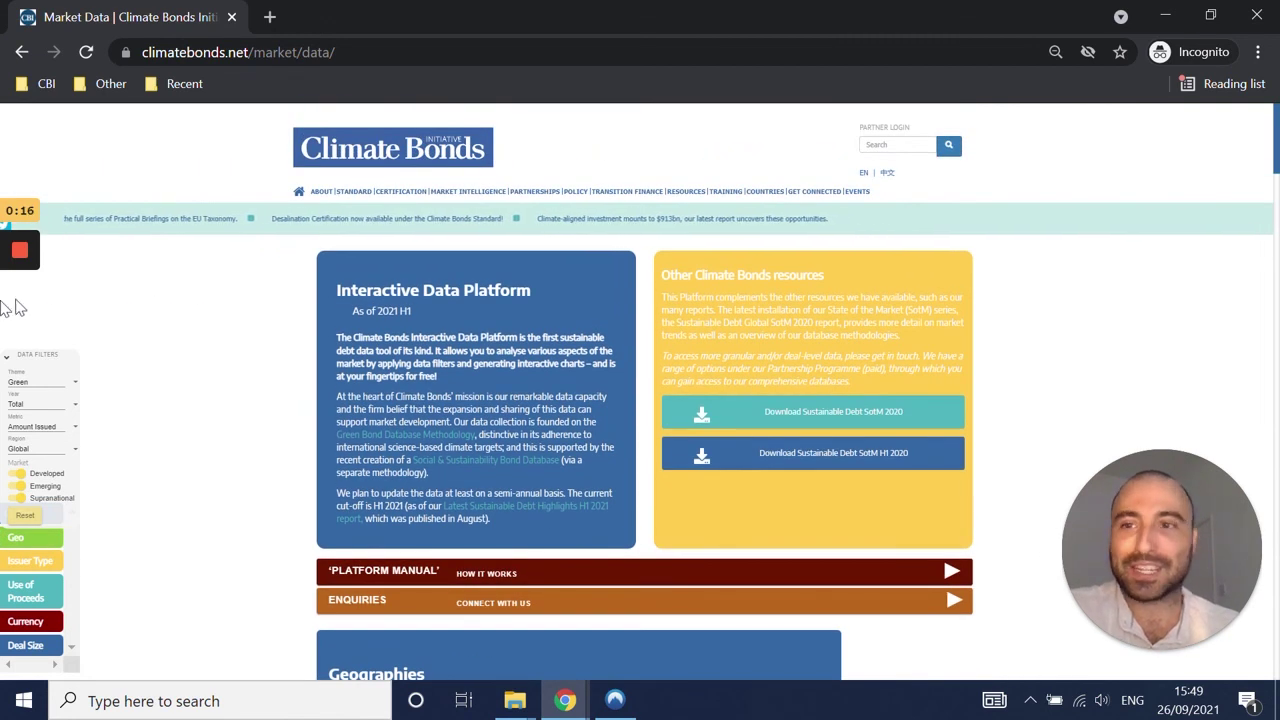